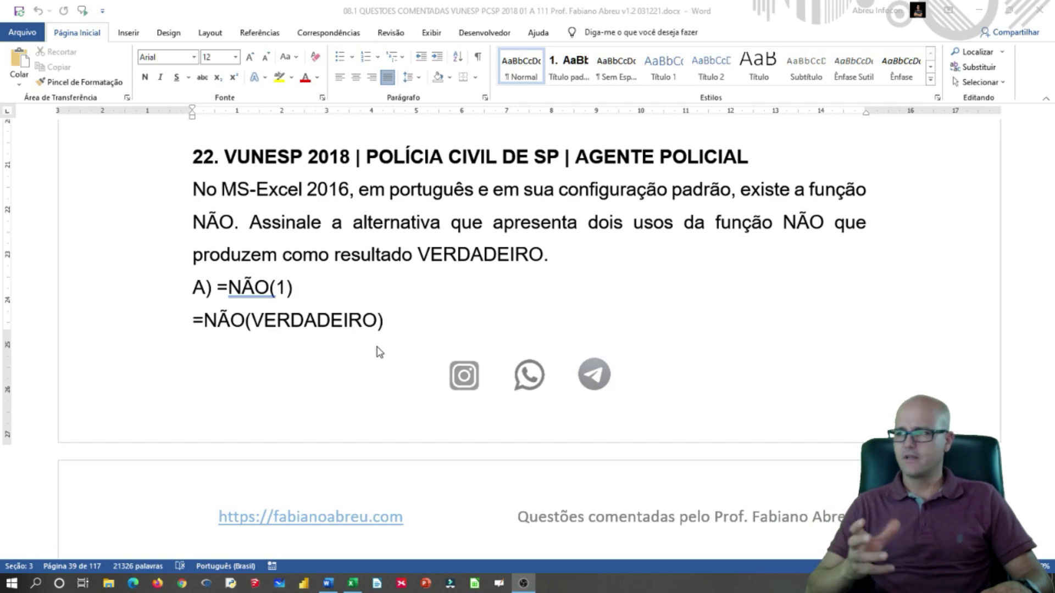
Leave the Word question document and bring up the blank Excel workbook Pasta1
{"action": "key", "text": "alt+Tab"}
{"action": "key", "text": "alt+Tab"}
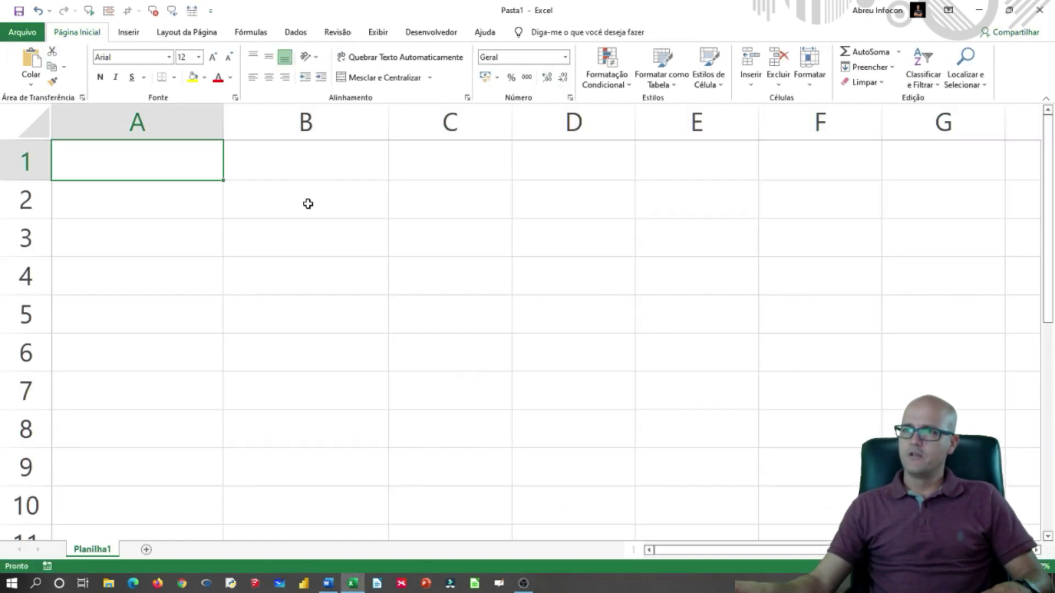
Enter 10 in cell A1 and 11 in cell A2
{"action": "left_click", "coordinate": [306, 203]}
{"action": "left_click", "coordinate": [288, 165]}
{"action": "left_click", "coordinate": [158, 151]}
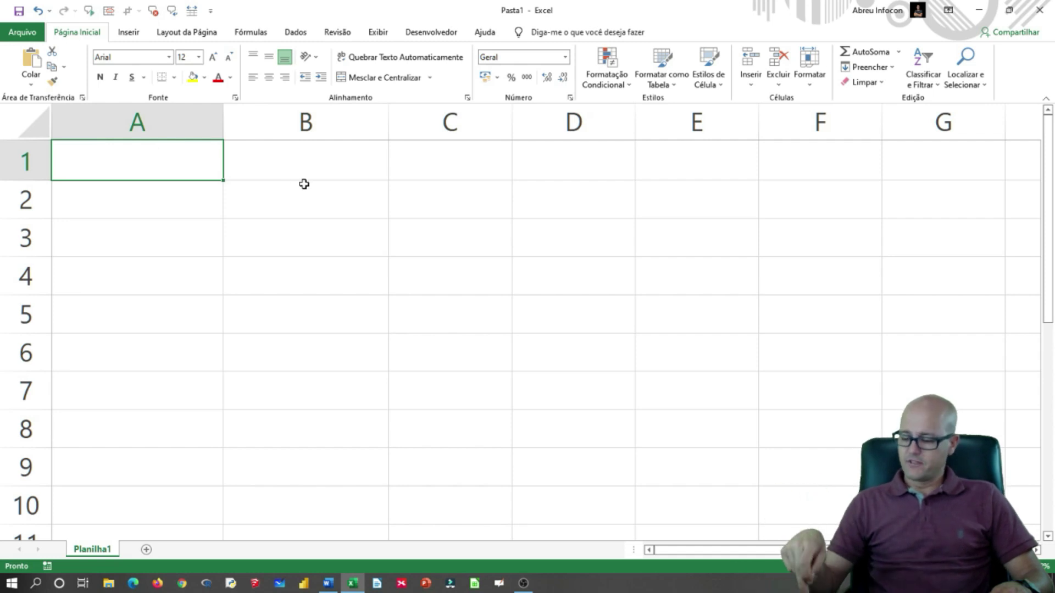
{"action": "type", "text": "10"}
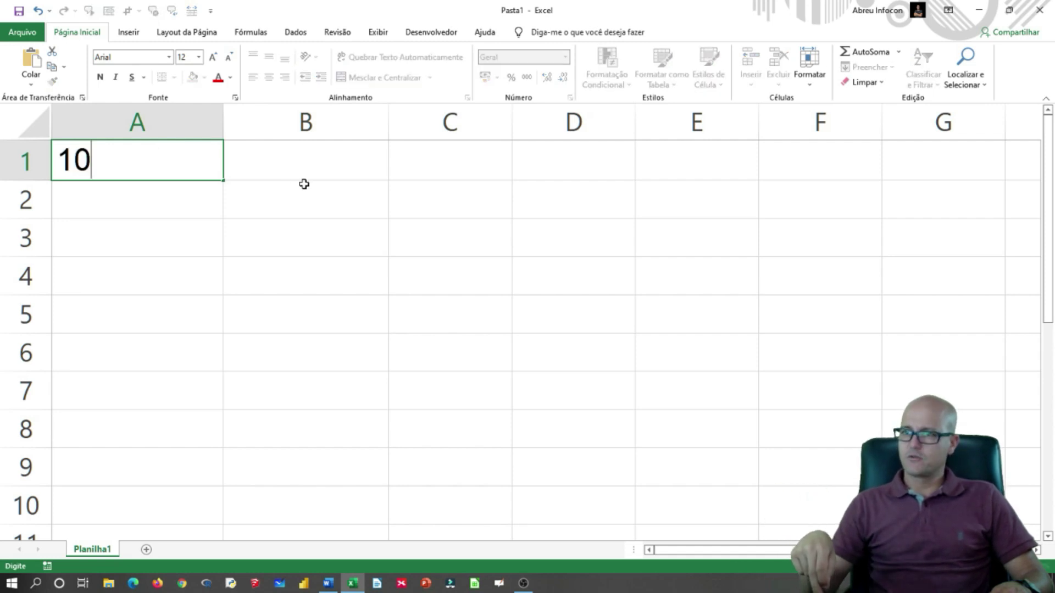
{"action": "key", "text": "Return"}
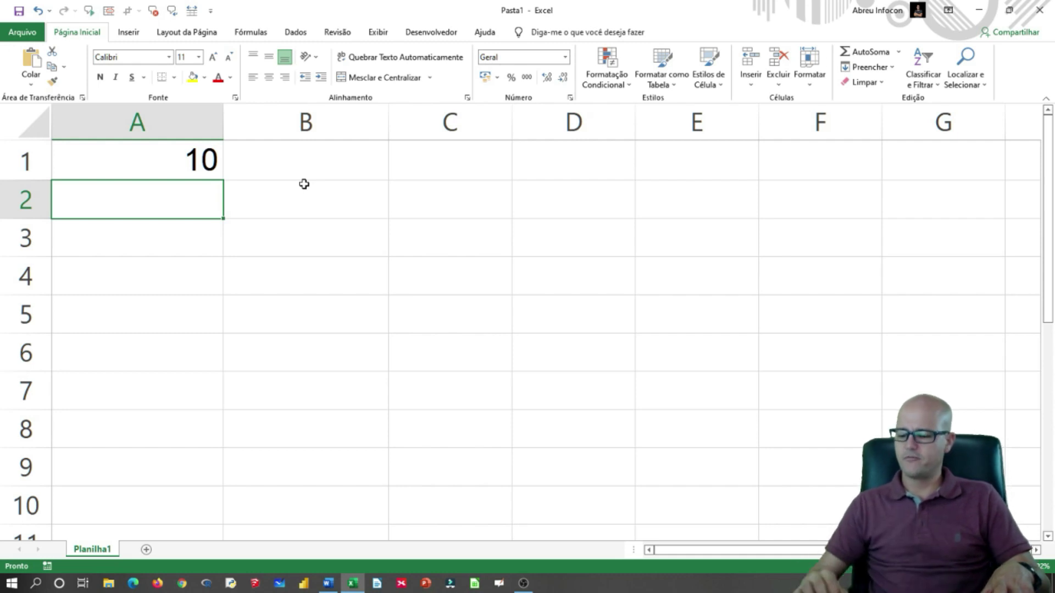
{"action": "key", "text": "Up"}
{"action": "key", "text": "Down"}
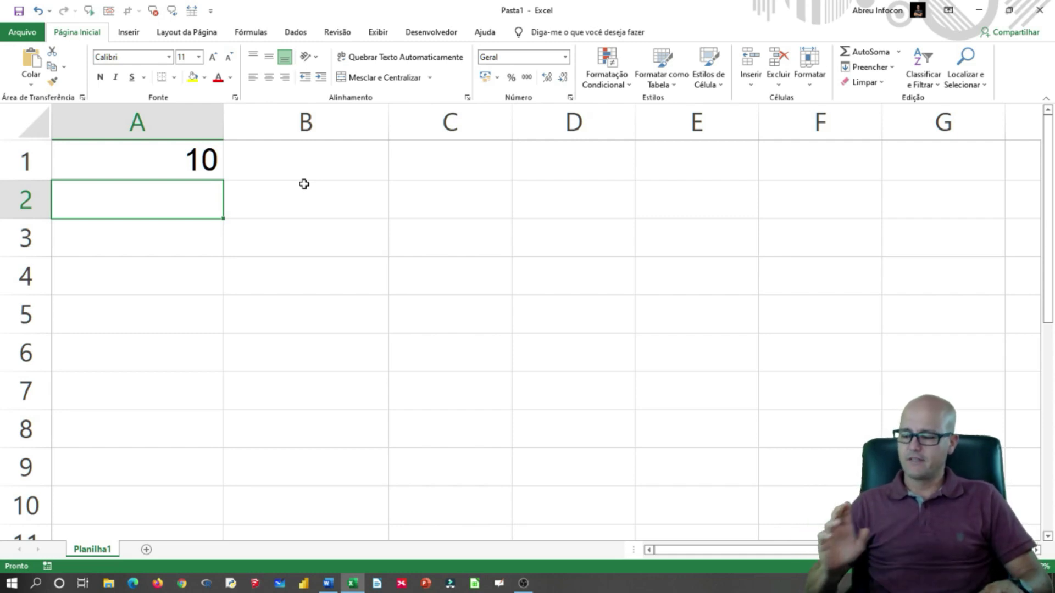
{"action": "type", "text": "11"}
{"action": "key", "text": "Return"}
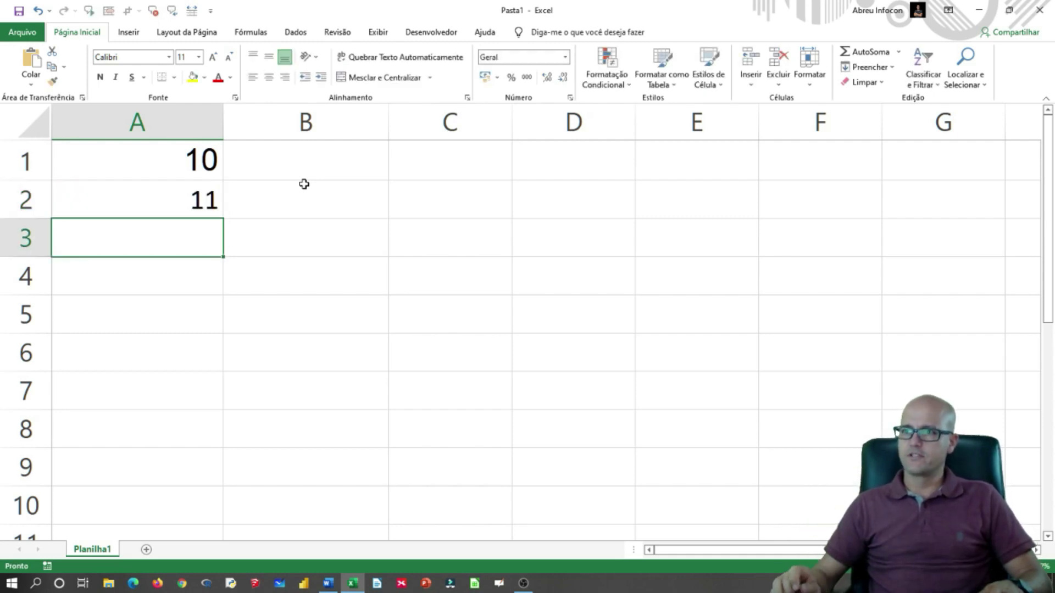
{"action": "key", "text": "Up"}
{"action": "key", "text": "Up"}
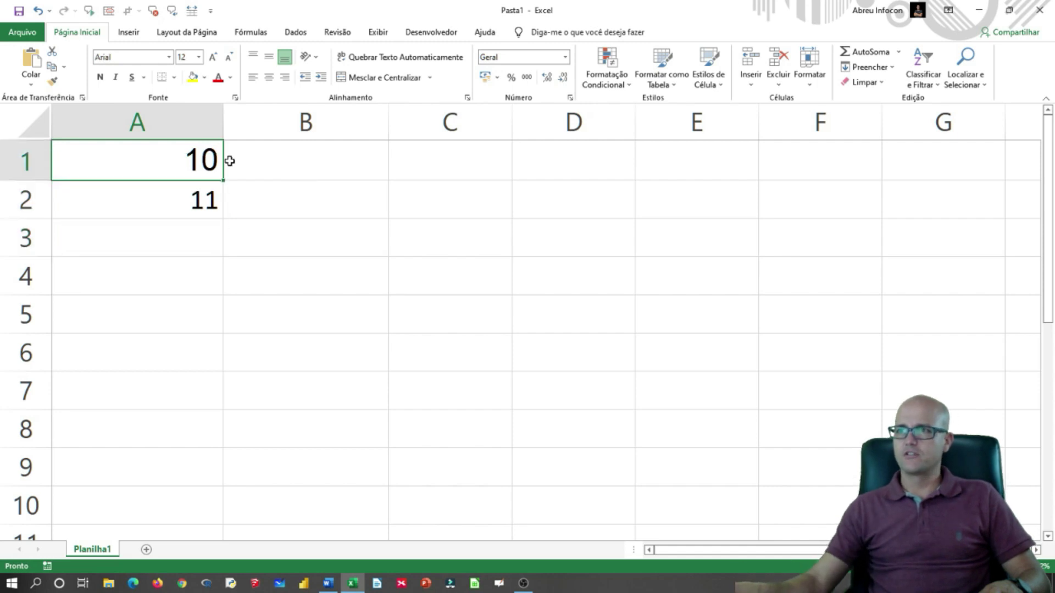
Enlarge column A's numbers to font size 14
{"action": "left_click", "coordinate": [184, 122]}
{"action": "left_click", "coordinate": [200, 57]}
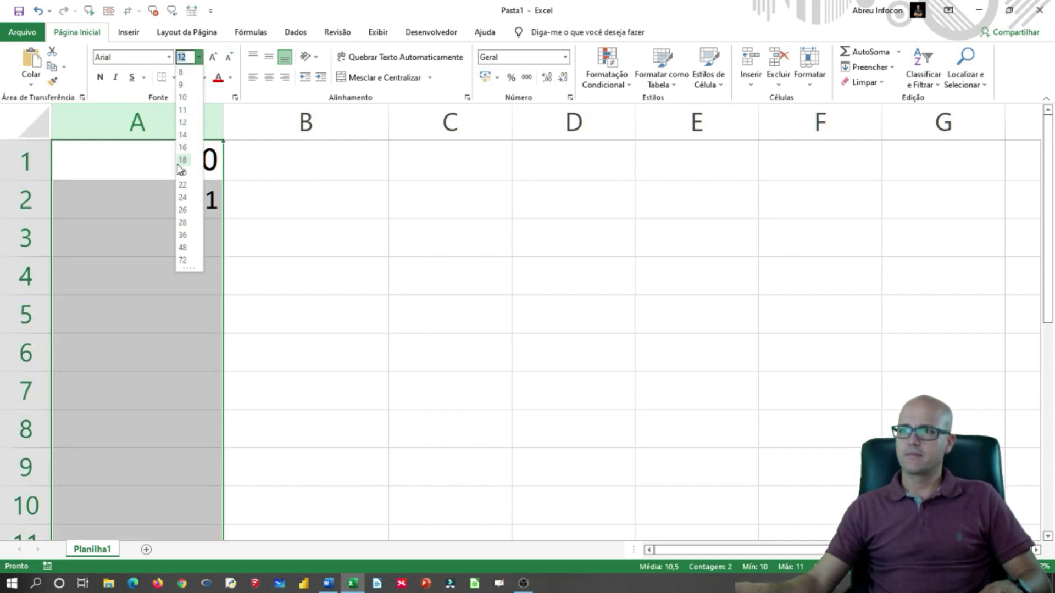
{"action": "left_click", "coordinate": [183, 135]}
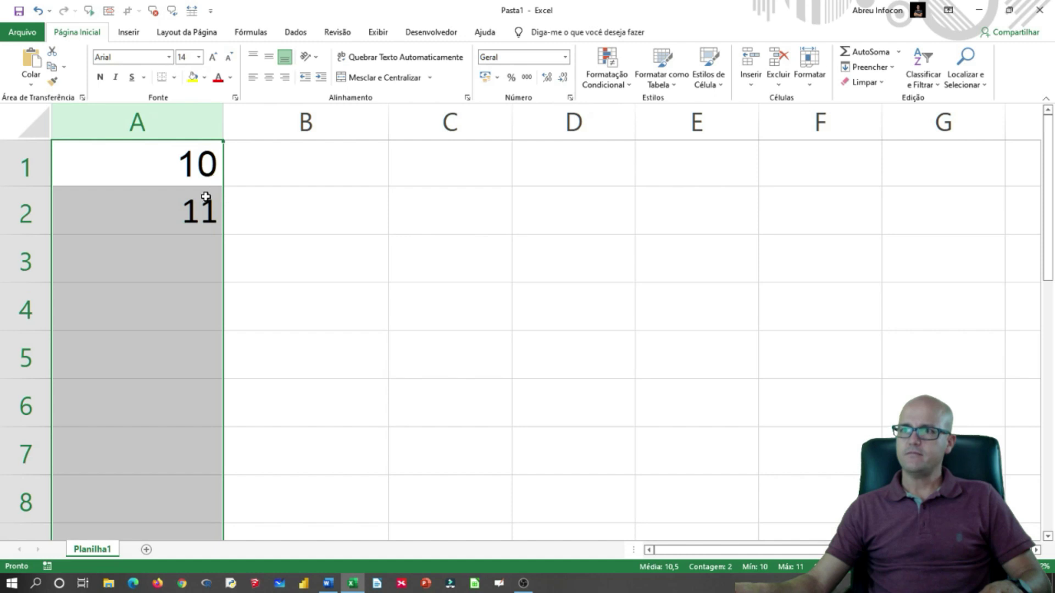
{"action": "left_click", "coordinate": [206, 197]}
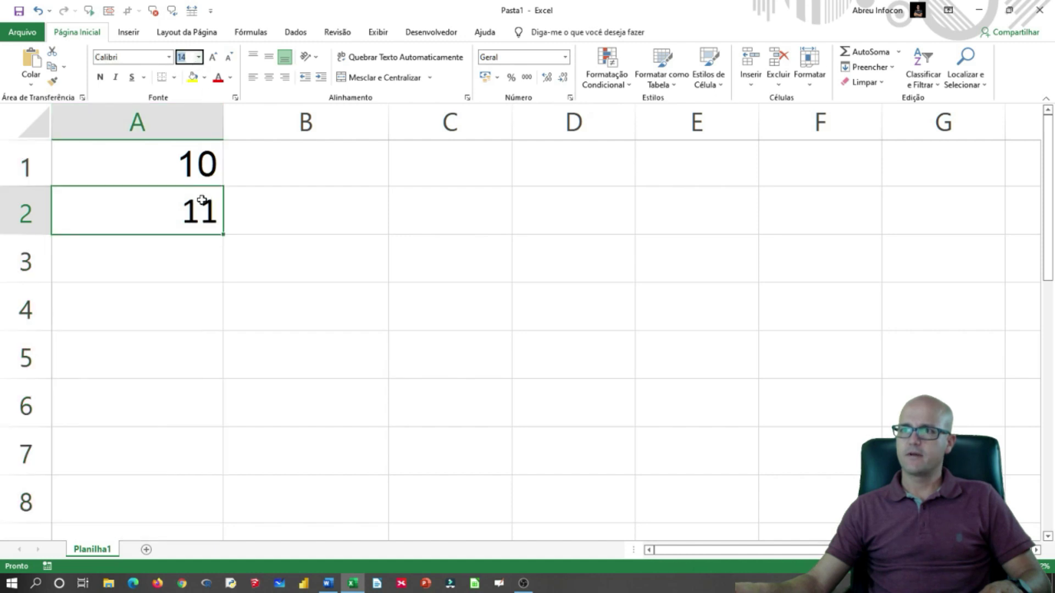
{"action": "left_click", "coordinate": [191, 262]}
{"action": "left_click", "coordinate": [171, 199]}
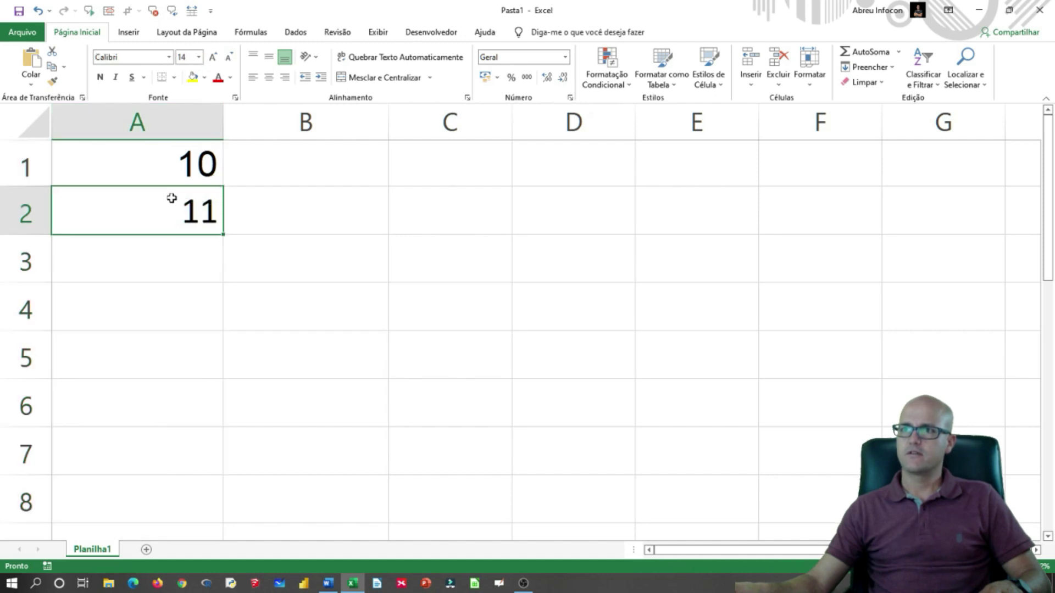
{"action": "left_click", "coordinate": [171, 175]}
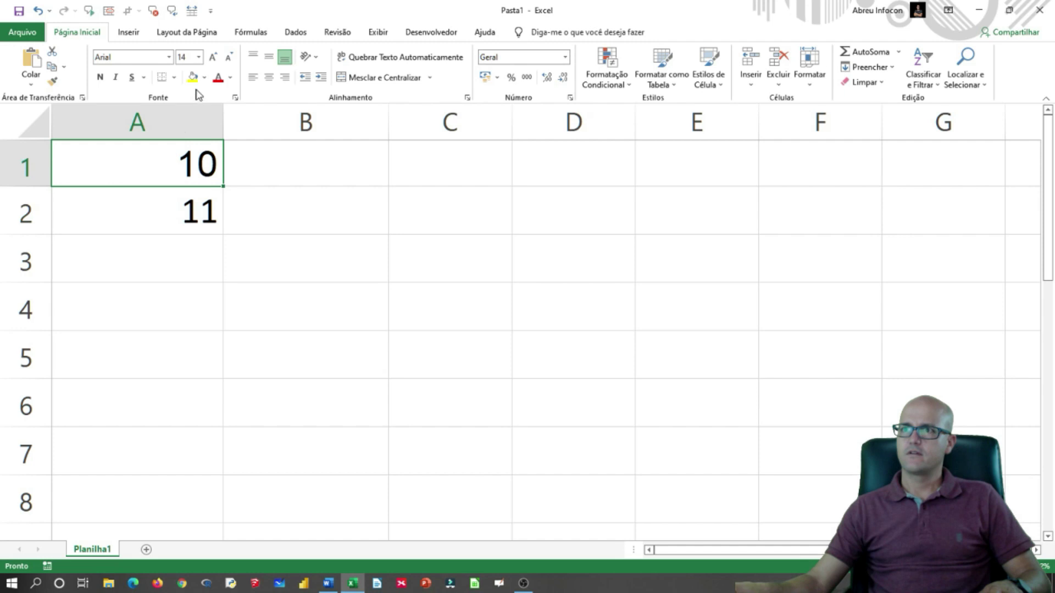
Switch column A to the Calibri Light font
{"action": "left_click", "coordinate": [150, 136]}
{"action": "left_click", "coordinate": [168, 58]}
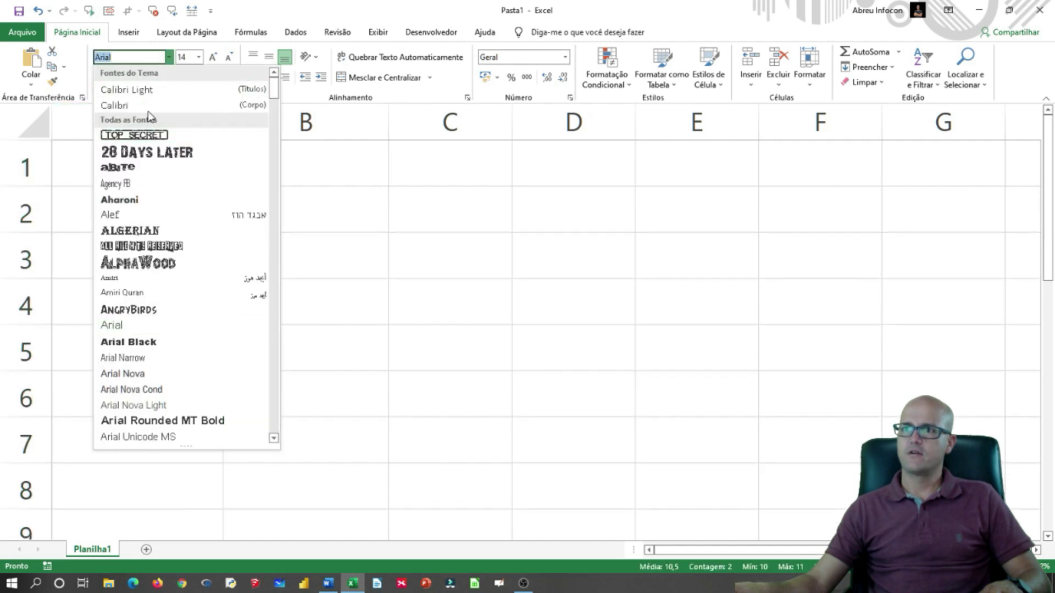
{"action": "left_click", "coordinate": [135, 90]}
{"action": "left_click", "coordinate": [166, 278]}
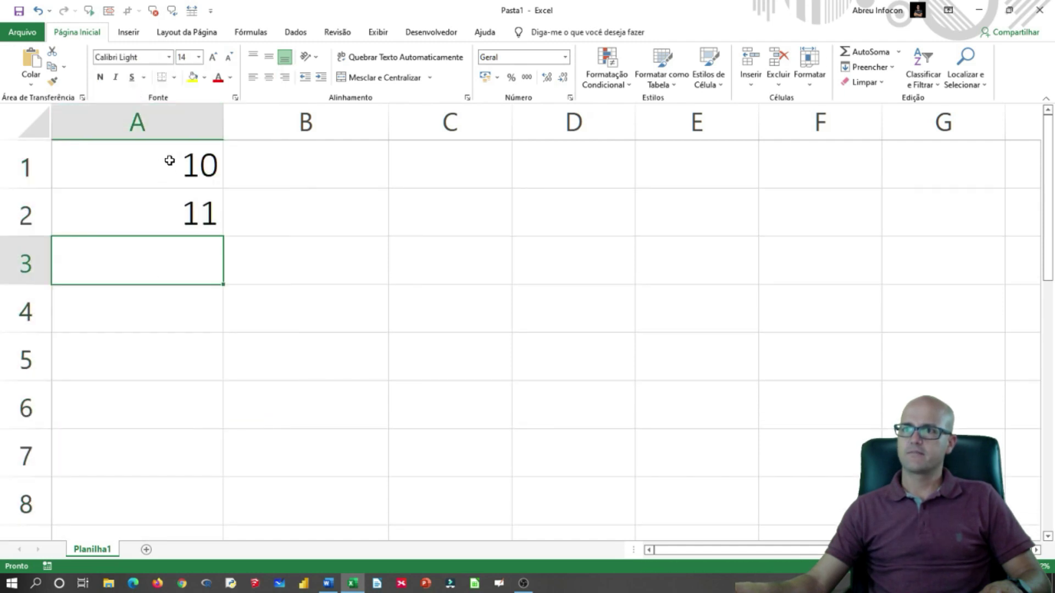
{"action": "left_click", "coordinate": [201, 221]}
{"action": "left_click", "coordinate": [275, 257]}
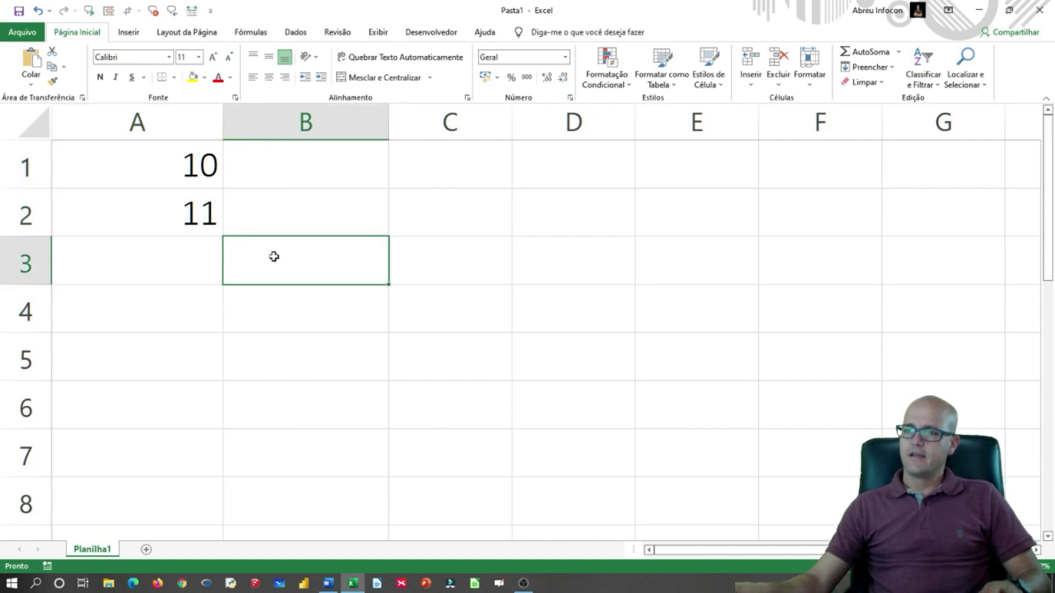
Enter =A1=A2 in B3 and =A1=A3 in B4, both returning FALSO
{"action": "type", "text": "="}
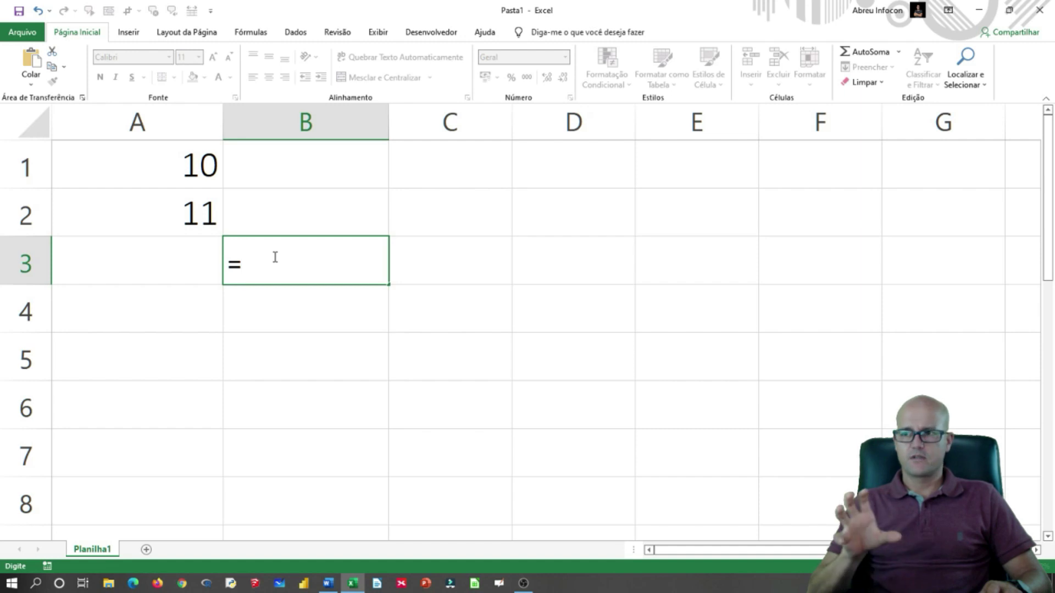
{"action": "left_click", "coordinate": [181, 172]}
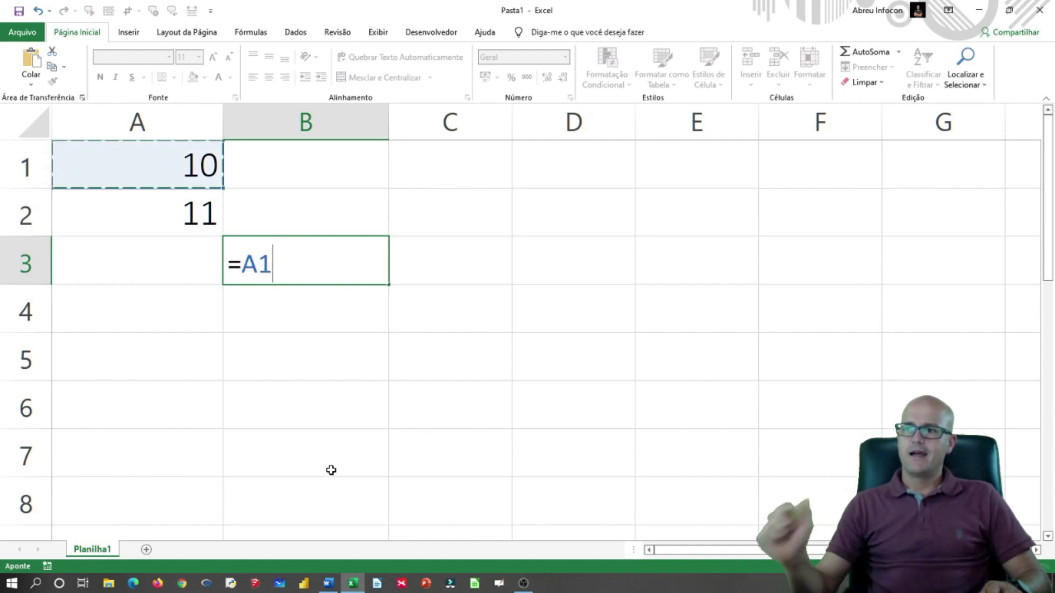
{"action": "type", "text": "="}
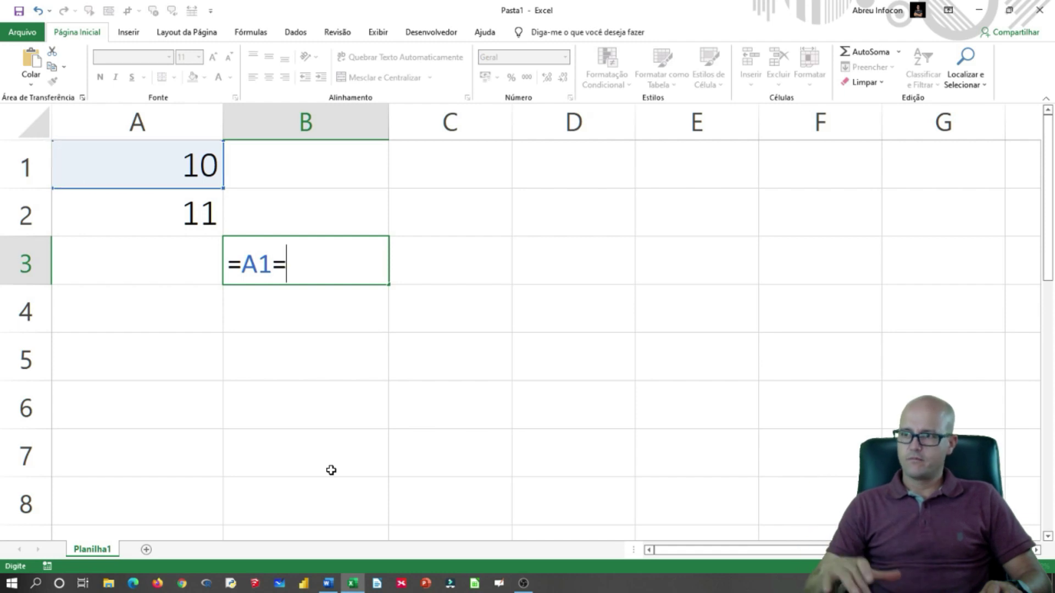
{"action": "left_click", "coordinate": [160, 212]}
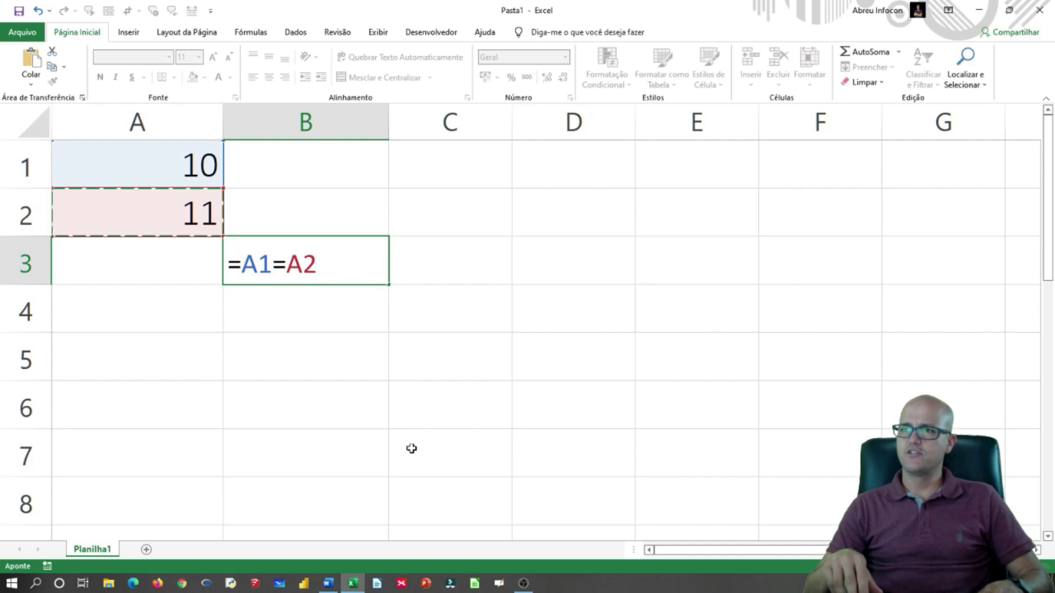
{"action": "key", "text": "Return"}
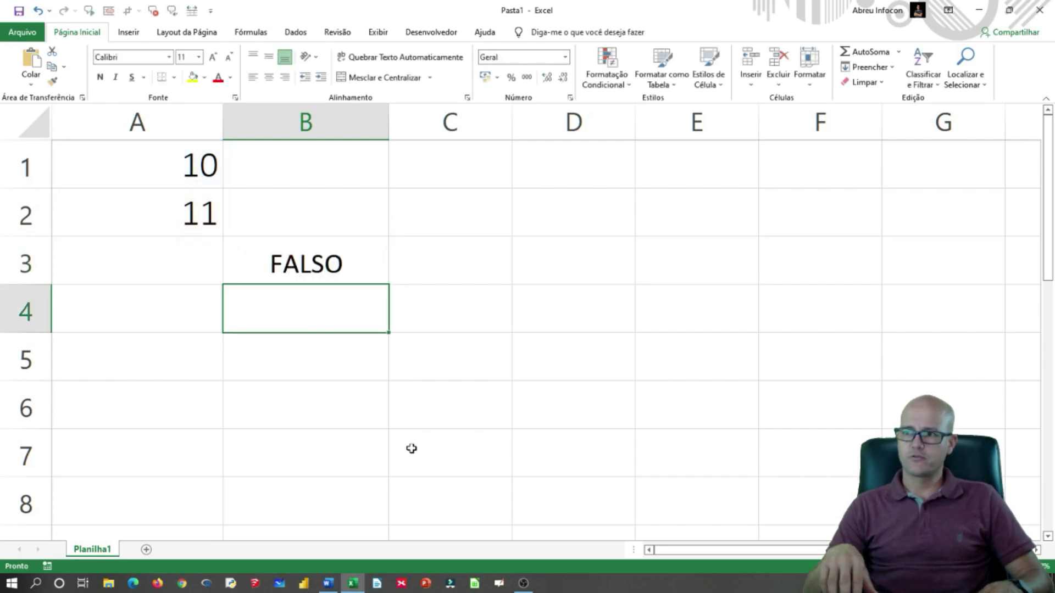
{"action": "type", "text": "="}
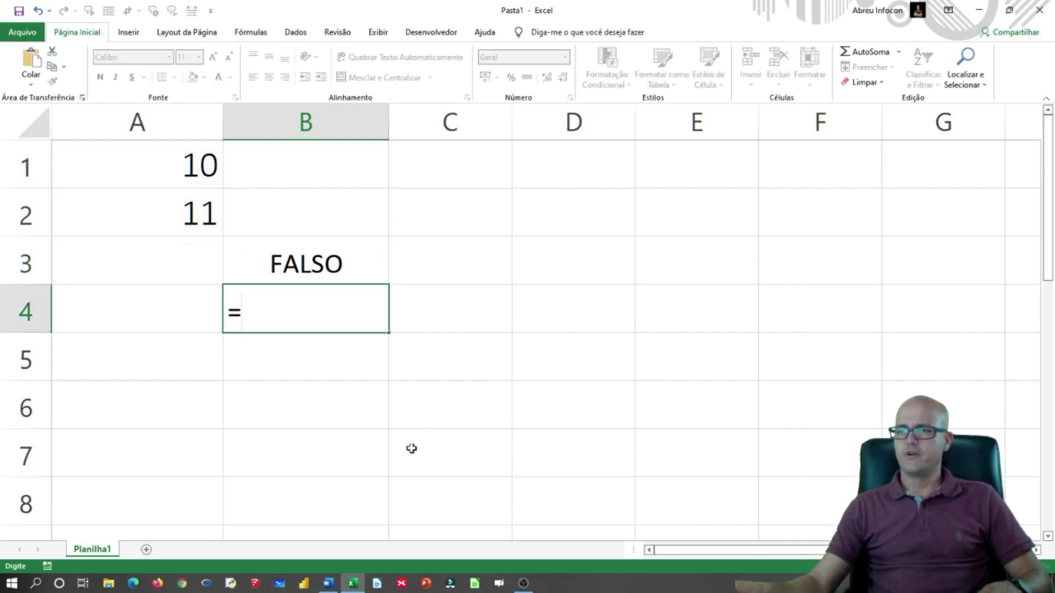
{"action": "left_click", "coordinate": [182, 164]}
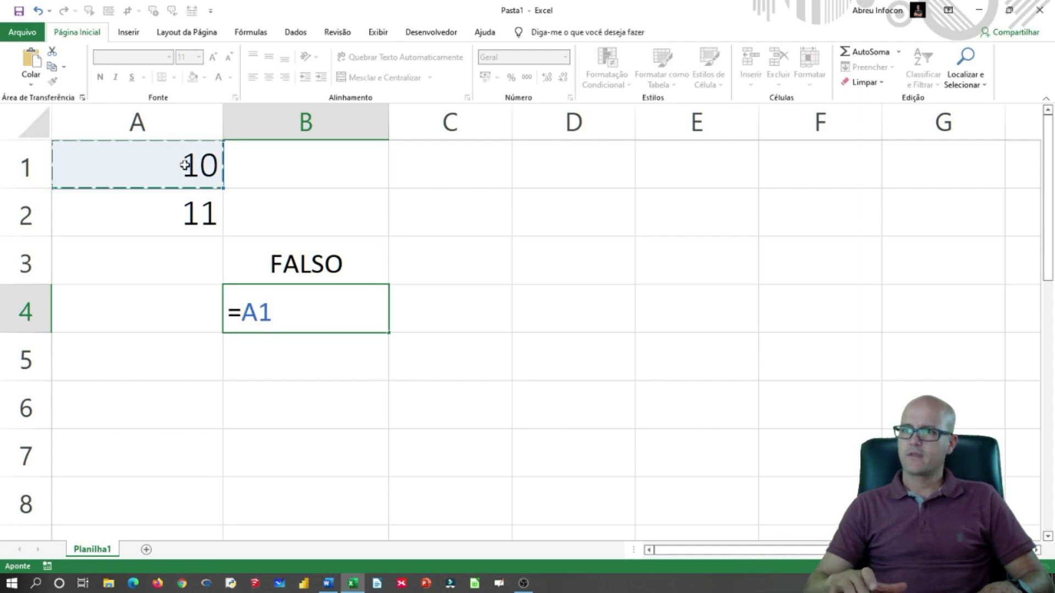
{"action": "type", "text": "="}
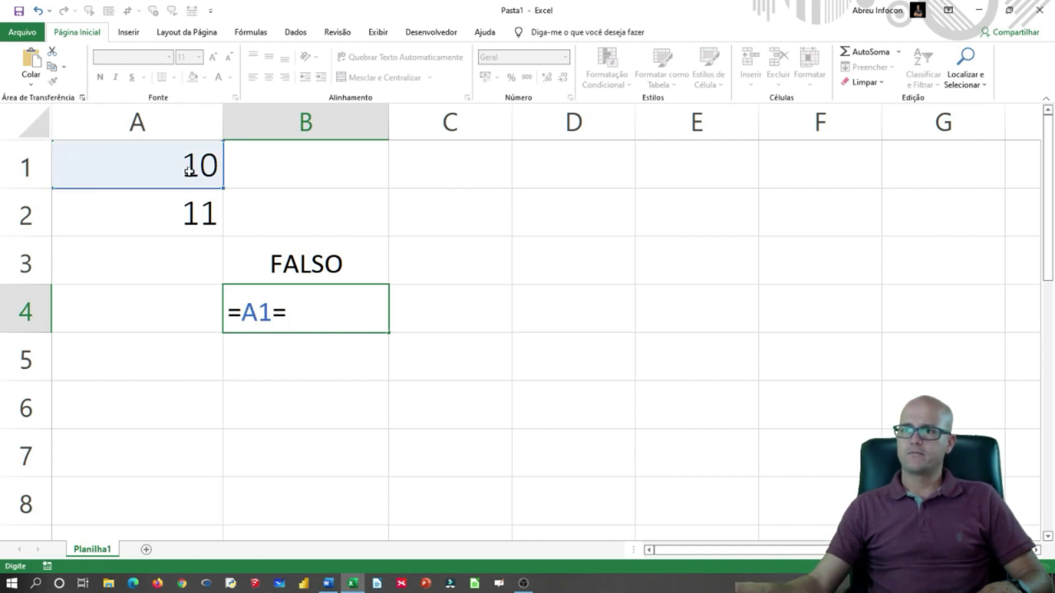
{"action": "left_click", "coordinate": [109, 272]}
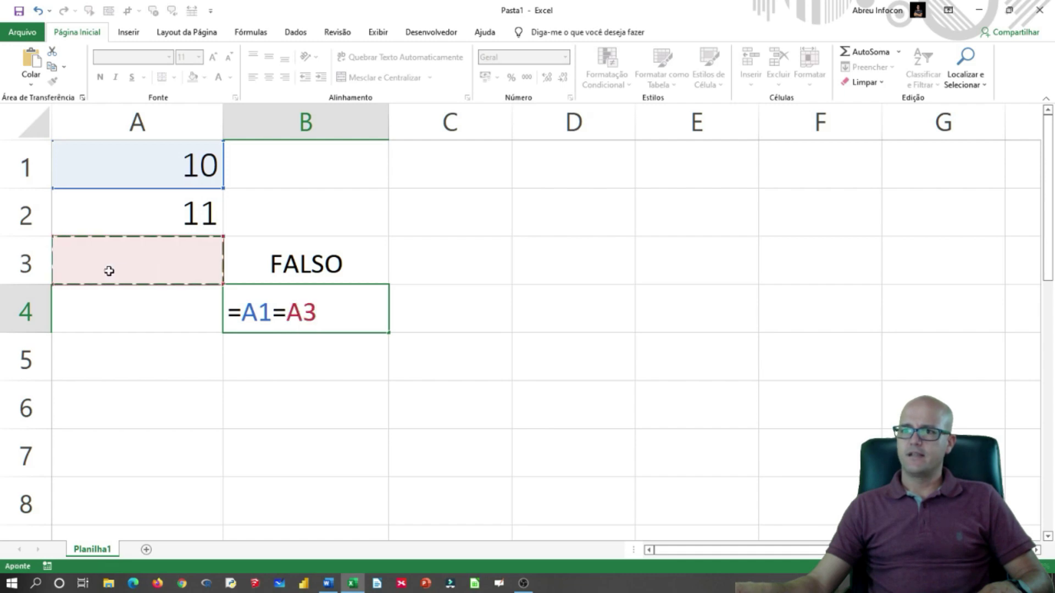
{"action": "key", "text": "Return"}
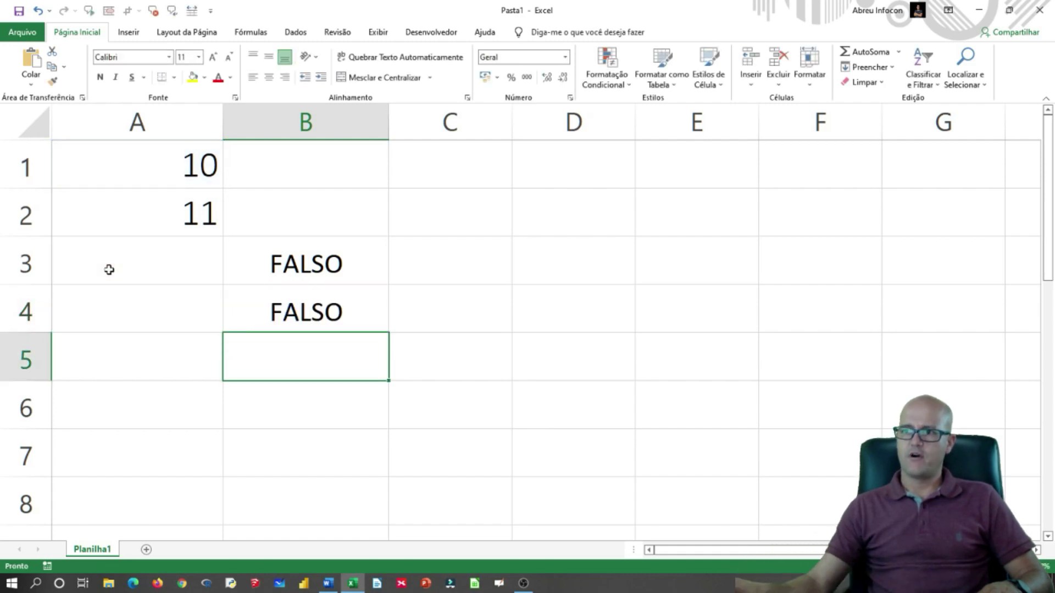
{"action": "left_click", "coordinate": [166, 272]}
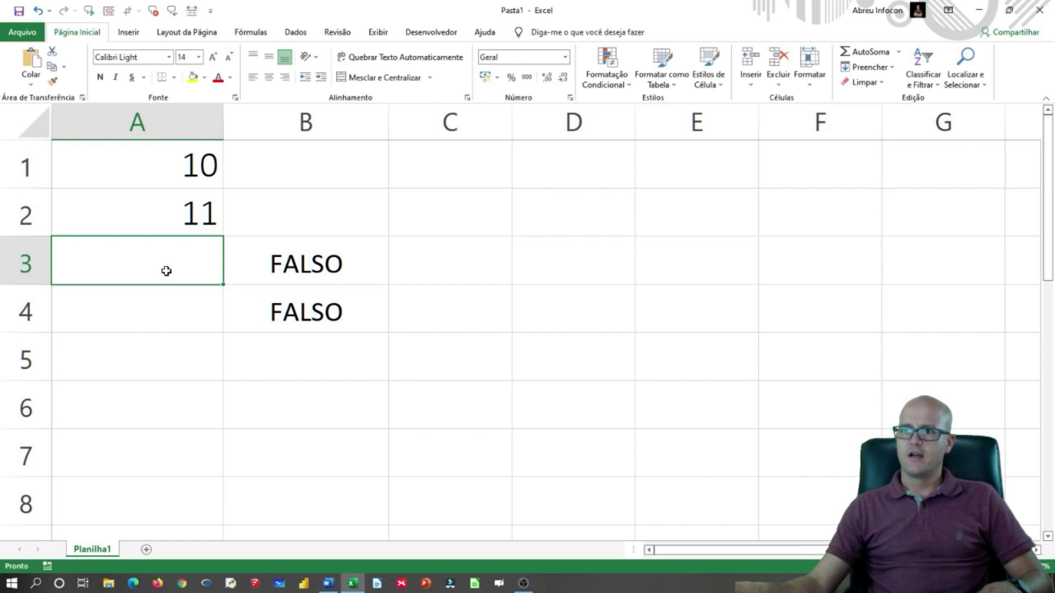
{"action": "type", "text": "1"}
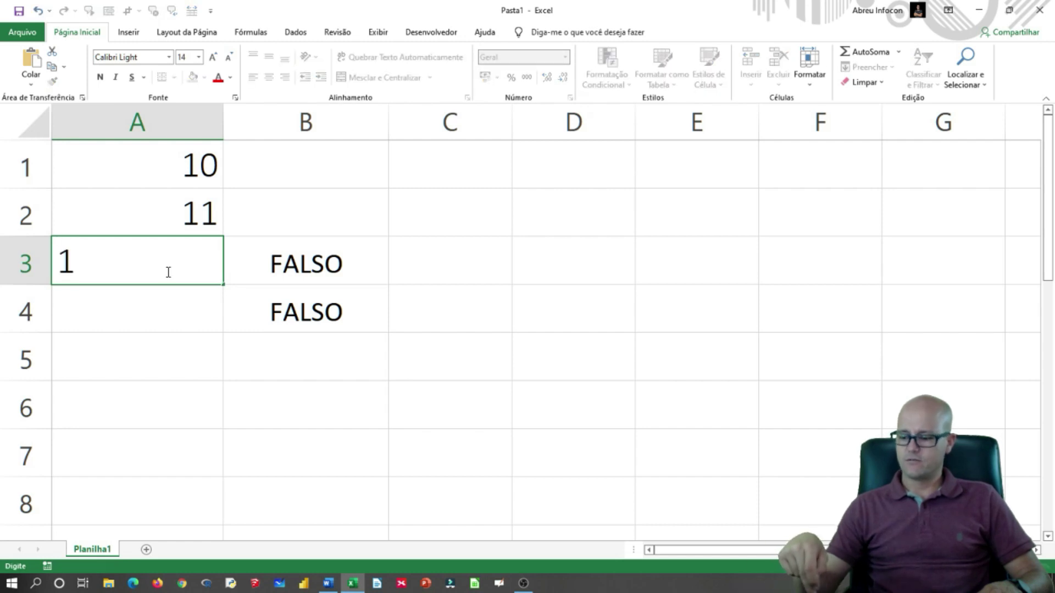
{"action": "type", "text": "0"}
{"action": "key", "text": "Return"}
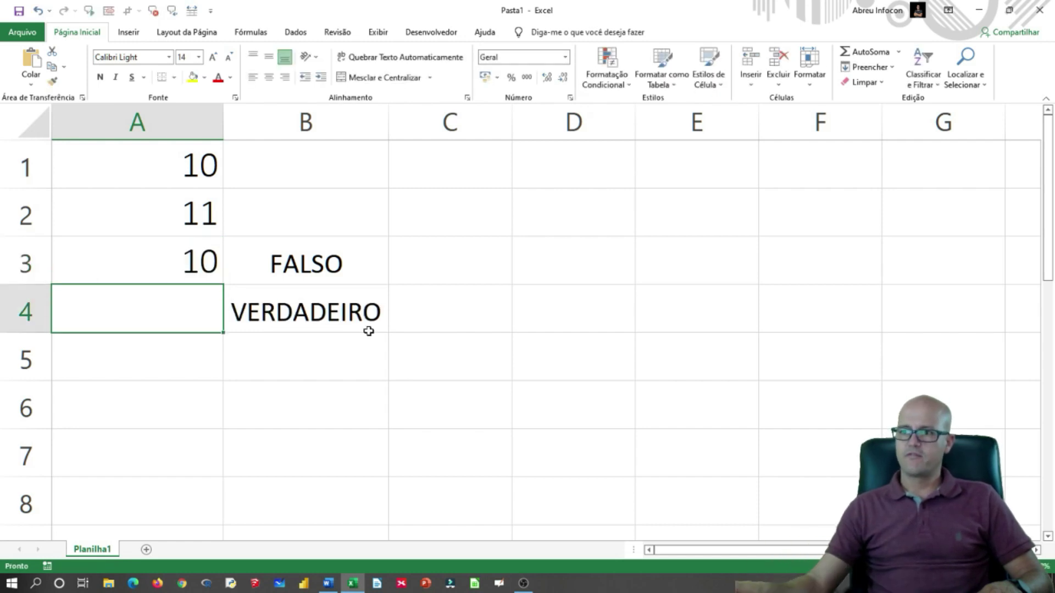
{"action": "left_click", "coordinate": [371, 312]}
{"action": "double_click", "coordinate": [321, 319]}
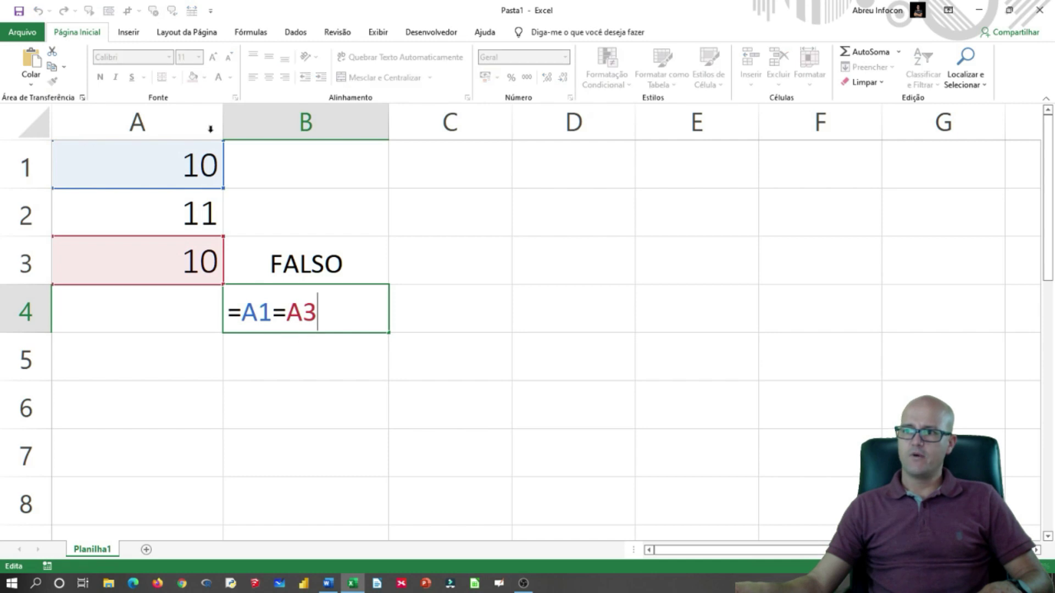
{"action": "key", "text": "Escape"}
{"action": "double_click", "coordinate": [319, 269]}
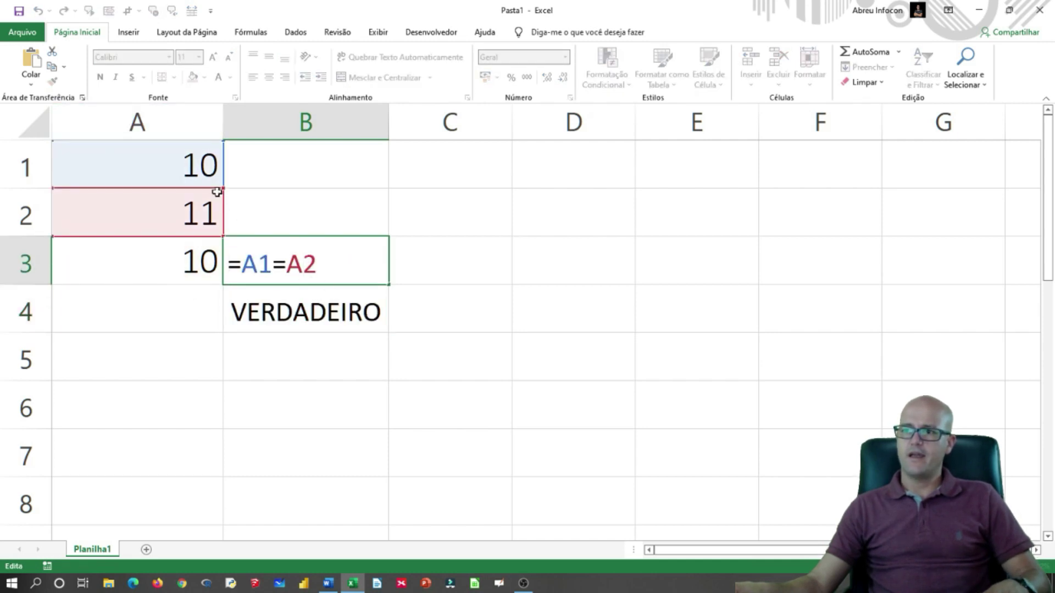
{"action": "key", "text": "Escape"}
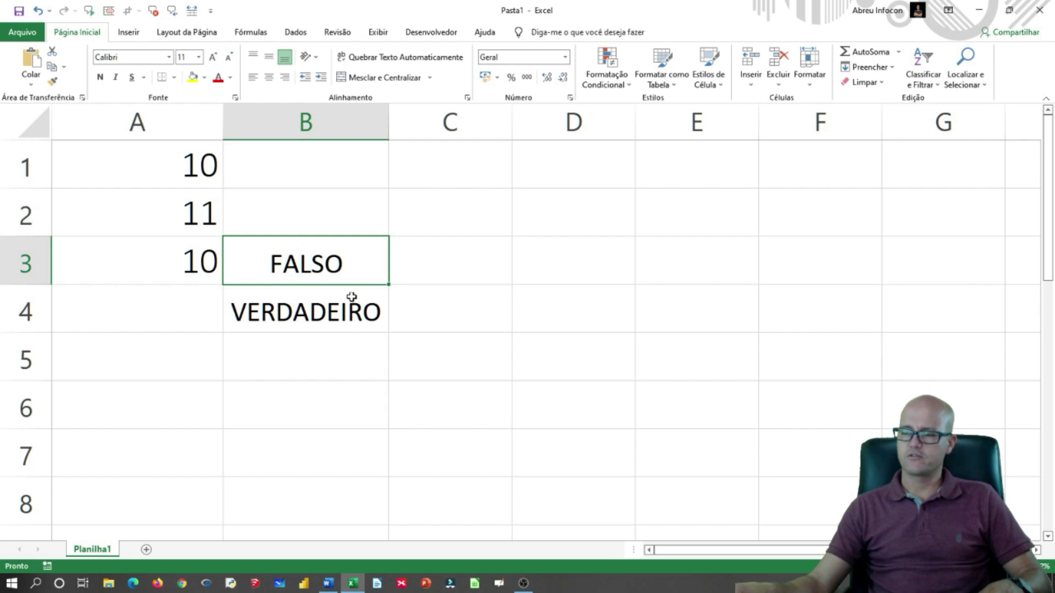
{"action": "left_click", "coordinate": [575, 215]}
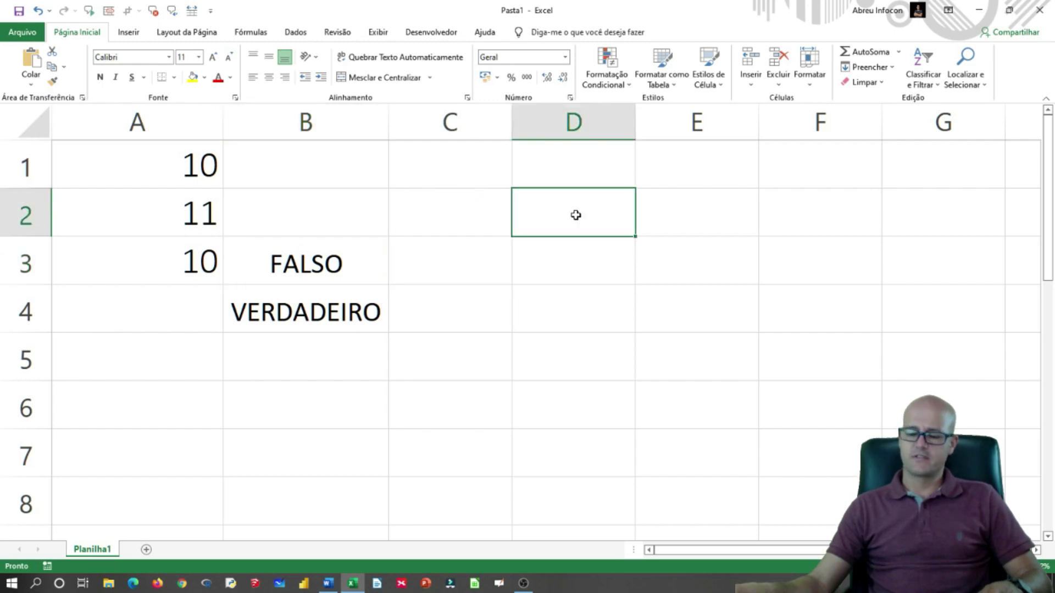
{"action": "type", "text": "=pr"}
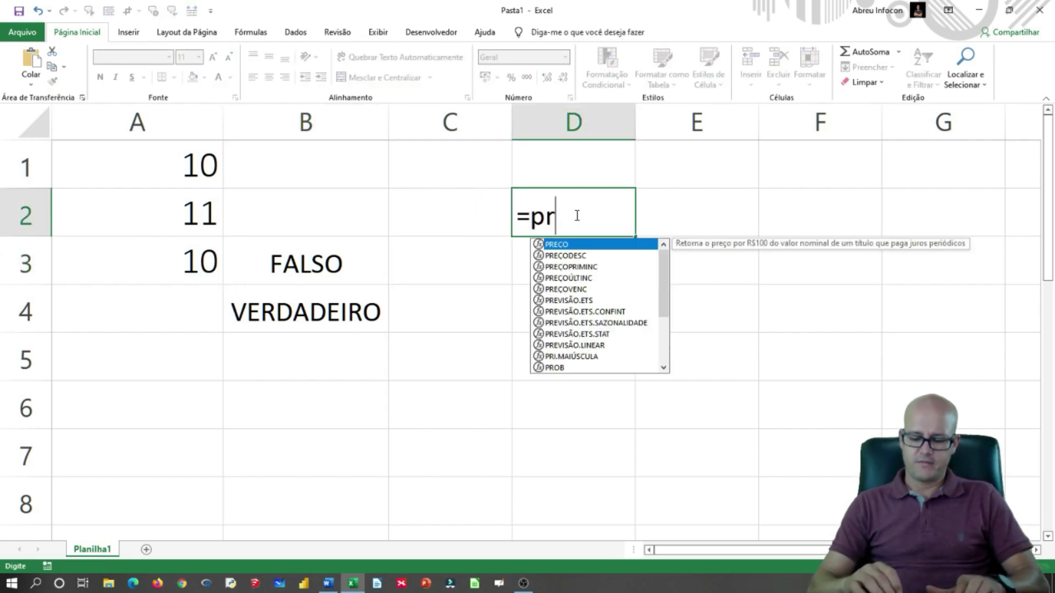
{"action": "type", "text": "oc="}
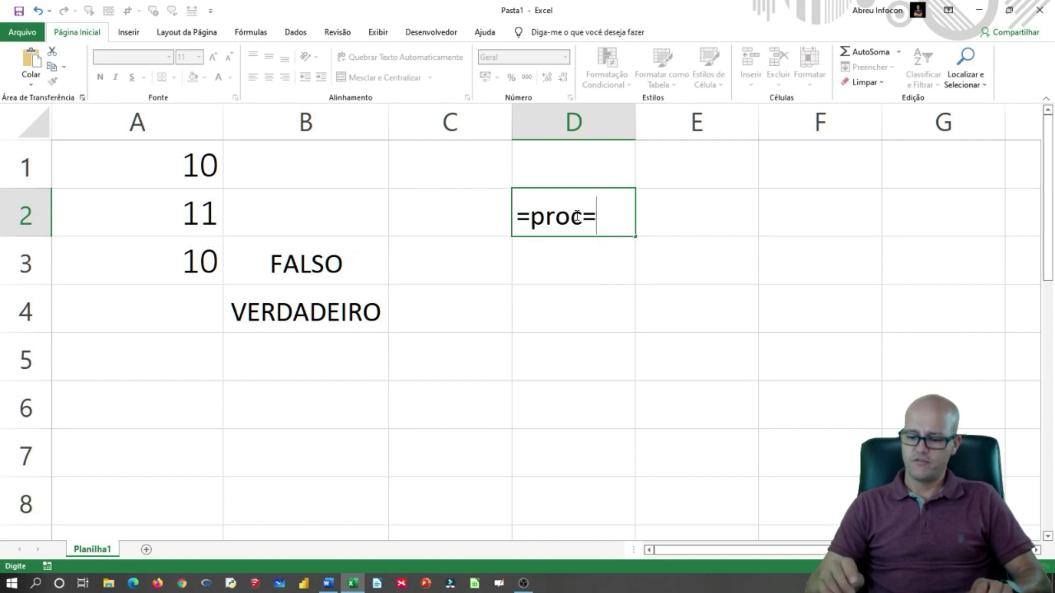
{"action": "key", "text": "BackSpace"}
{"action": "key", "text": "BackSpace"}
{"action": "key", "text": "BackSpace"}
{"action": "key", "text": "BackSpace"}
{"action": "key", "text": "BackSpace"}
{"action": "type", "text": "PR"}
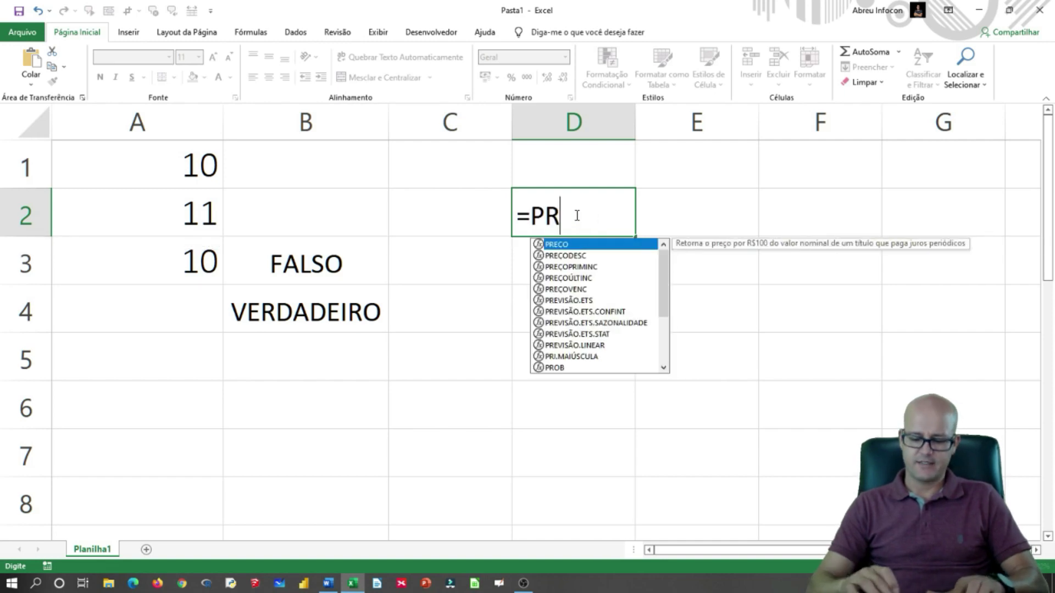
{"action": "type", "text": "OCV"}
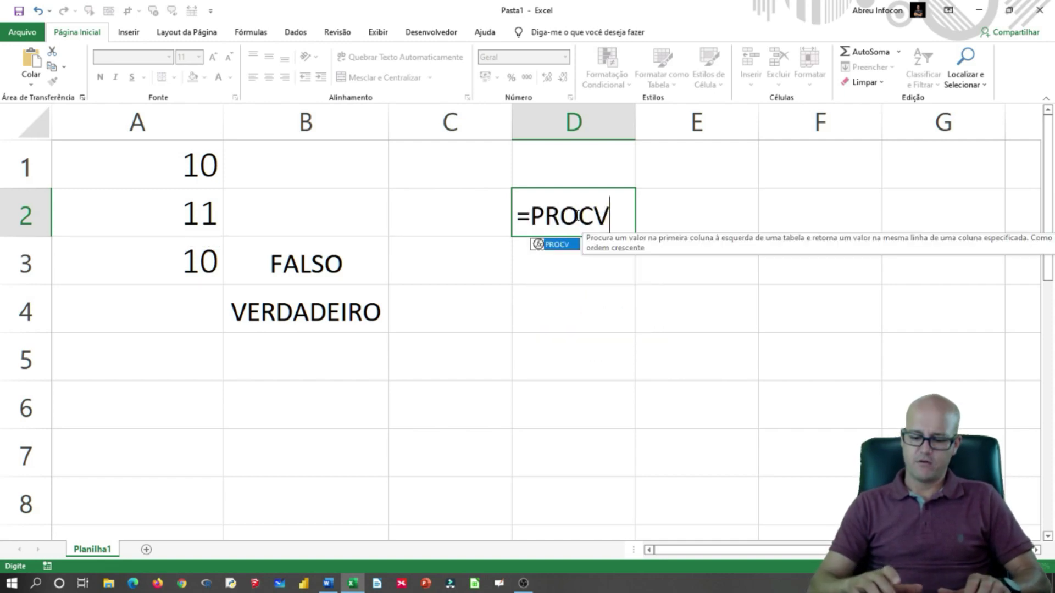
{"action": "type", "text": "("}
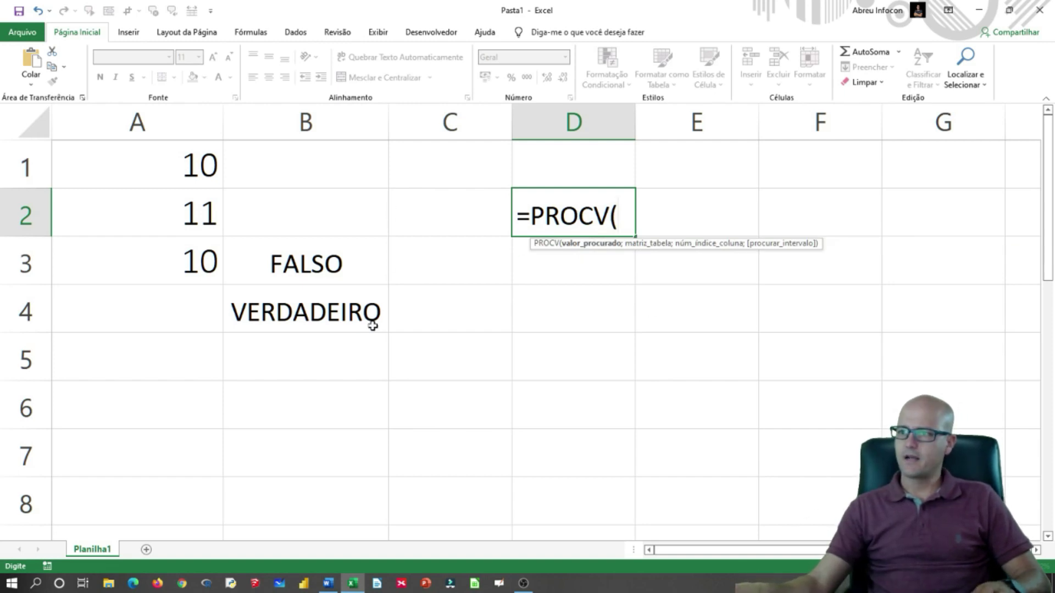
{"action": "left_click_drag", "start_coordinate": [114, 427], "coordinate": [344, 496]}
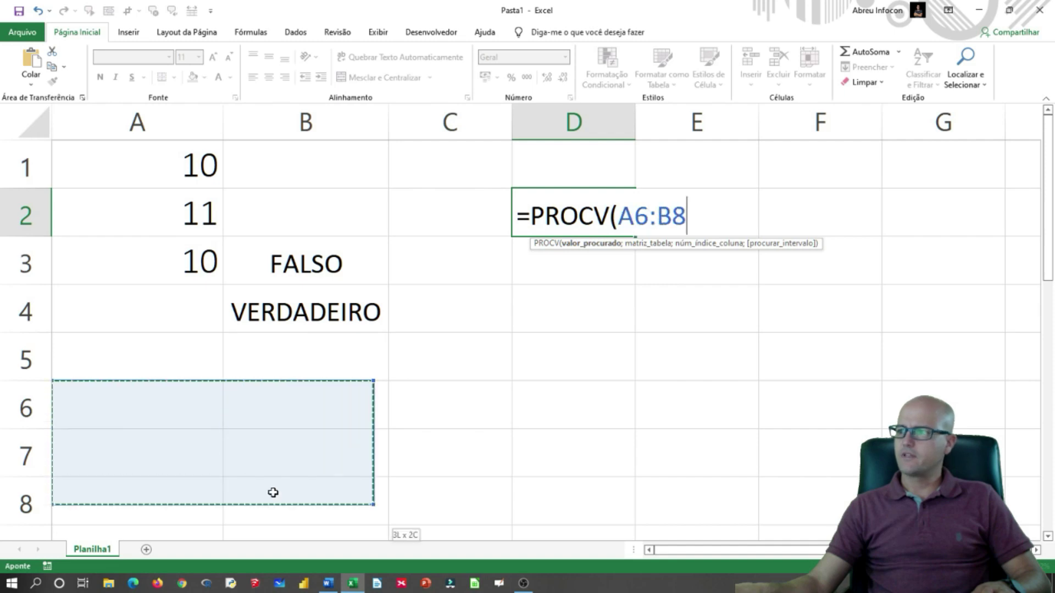
{"action": "type", "text": ";"}
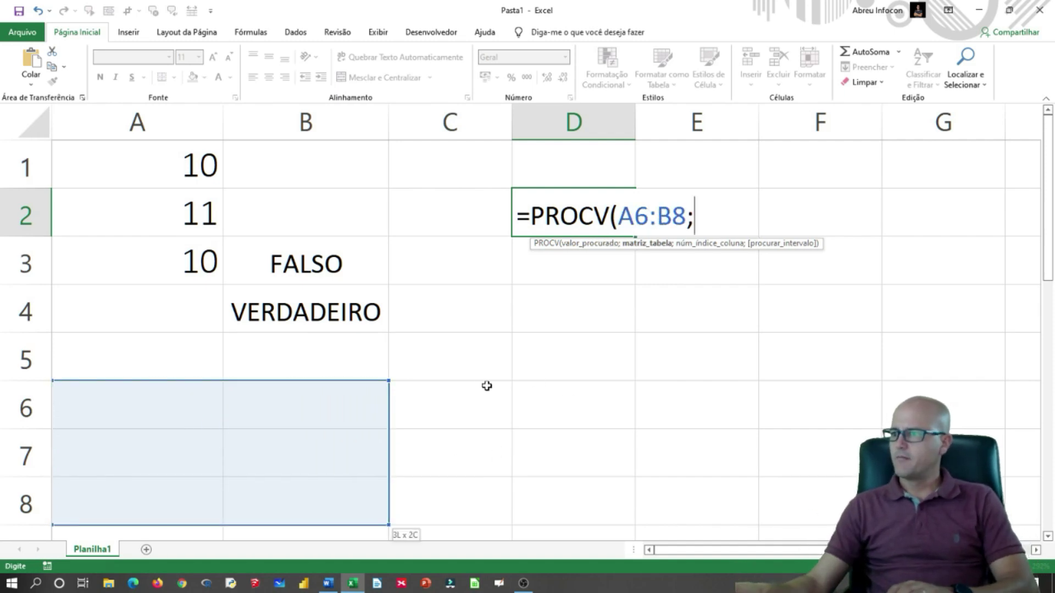
{"action": "key", "text": "Escape"}
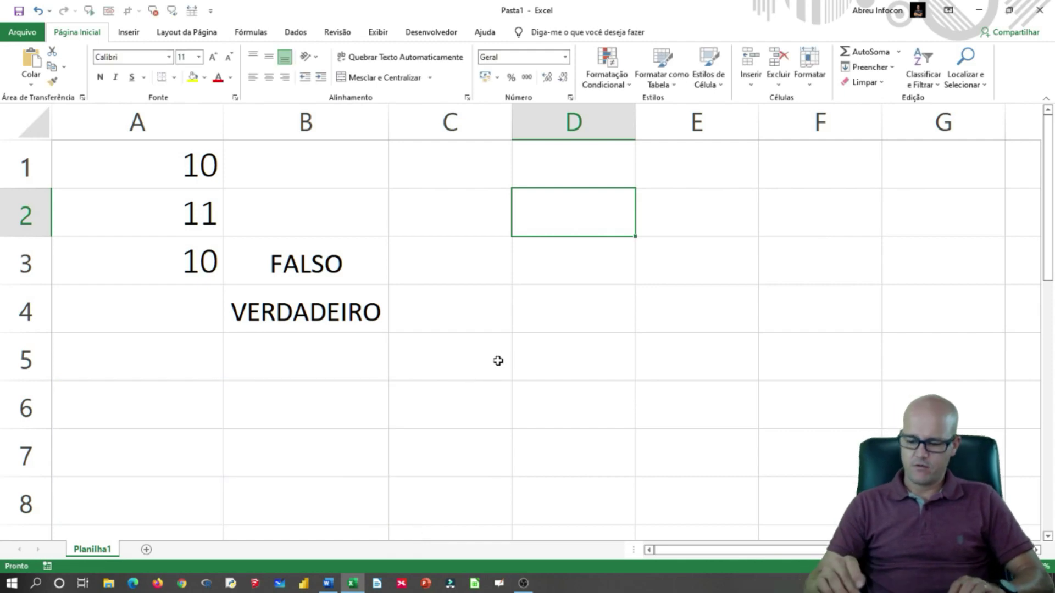
Build =PROCV(A5;B5:D8;1;0) in D2, looking up A5 with exact match
{"action": "type", "text": "=PROC"}
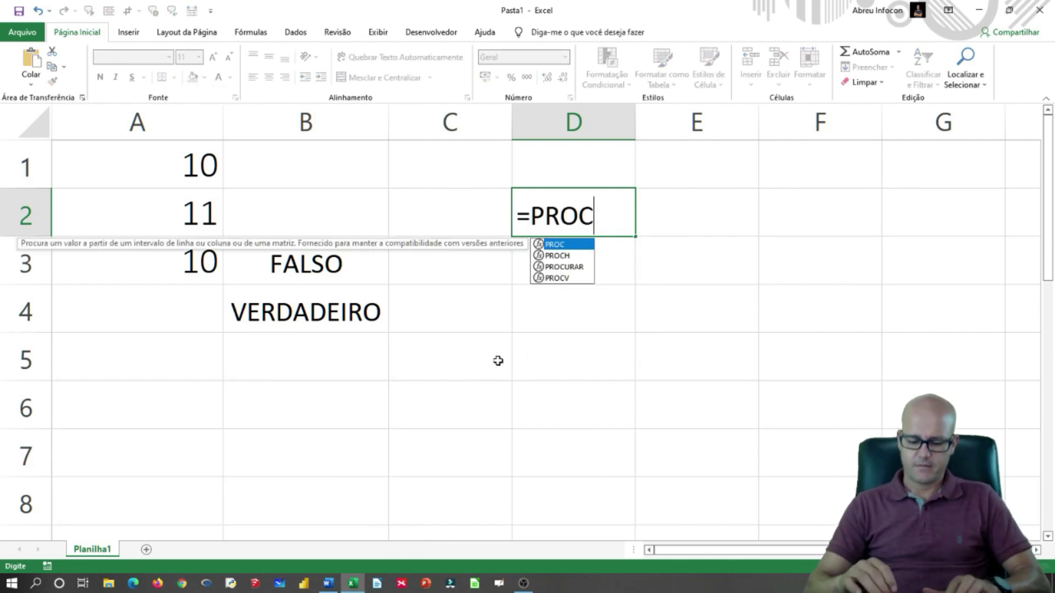
{"action": "type", "text": "V("}
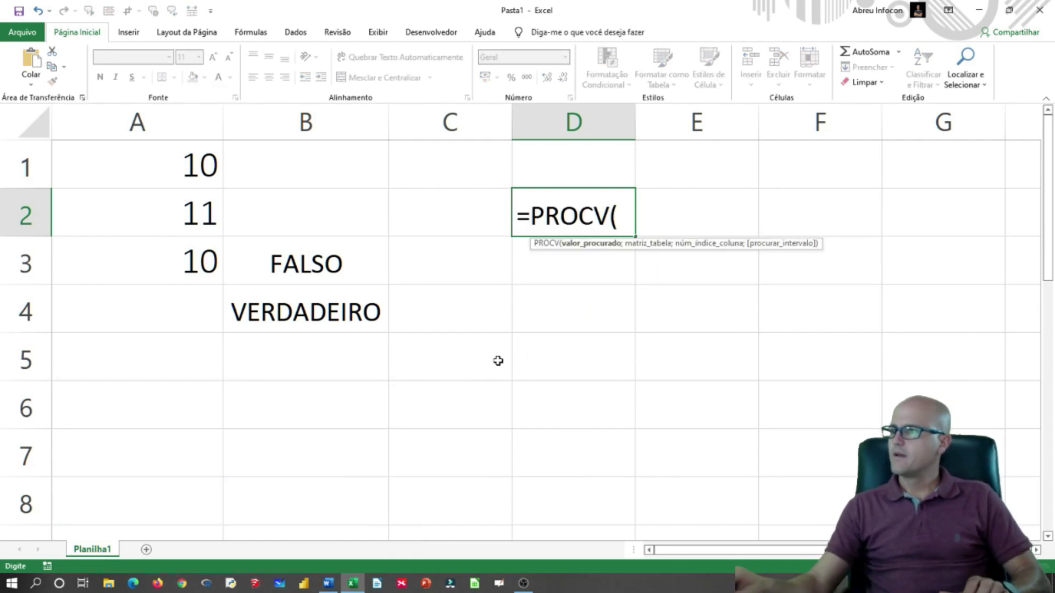
{"action": "left_click", "coordinate": [147, 376]}
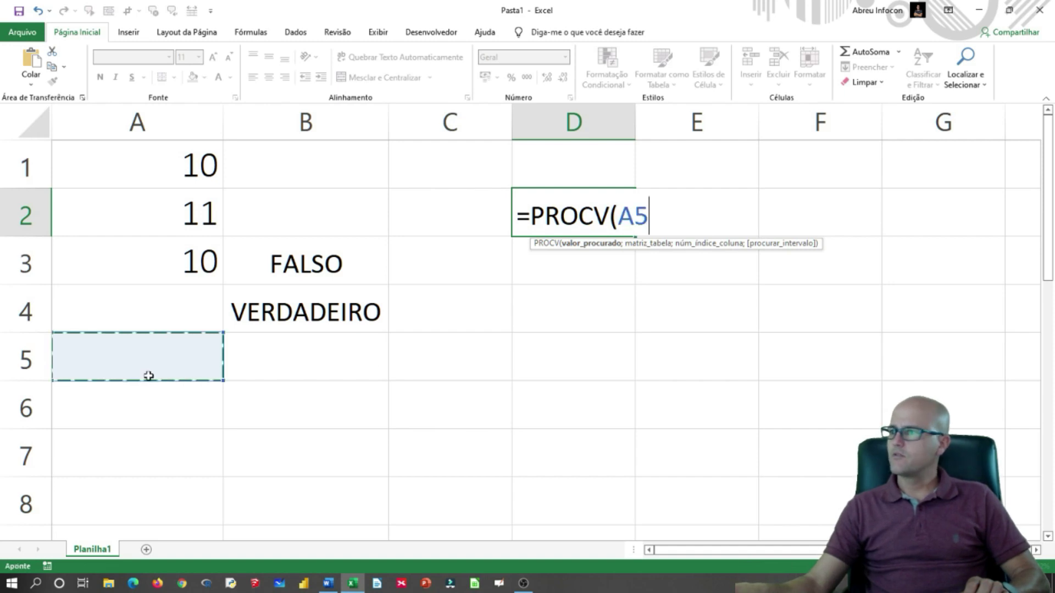
{"action": "type", "text": ";"}
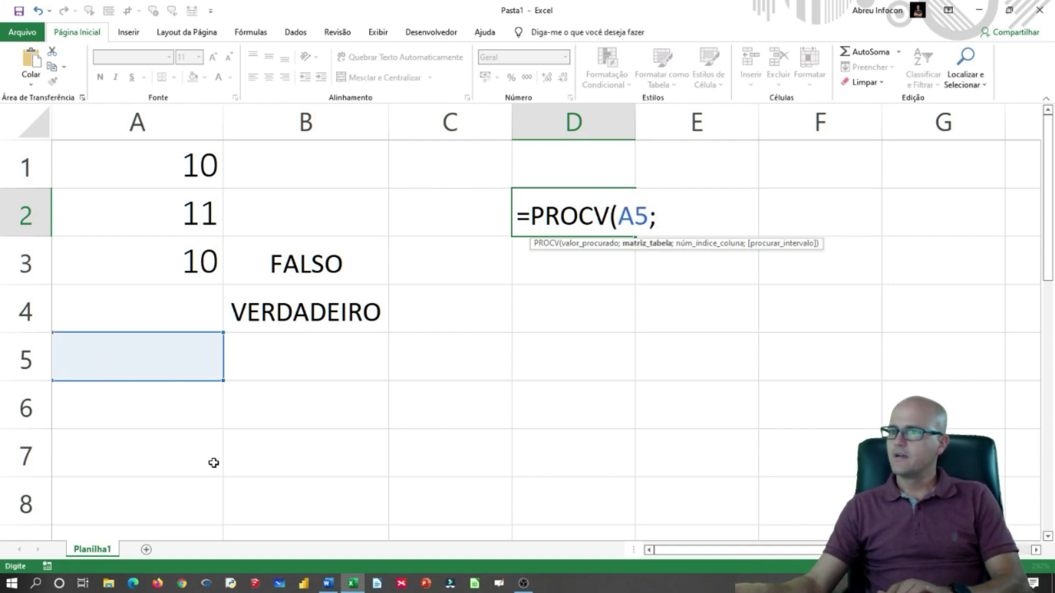
{"action": "left_click_drag", "start_coordinate": [290, 350], "coordinate": [567, 482]}
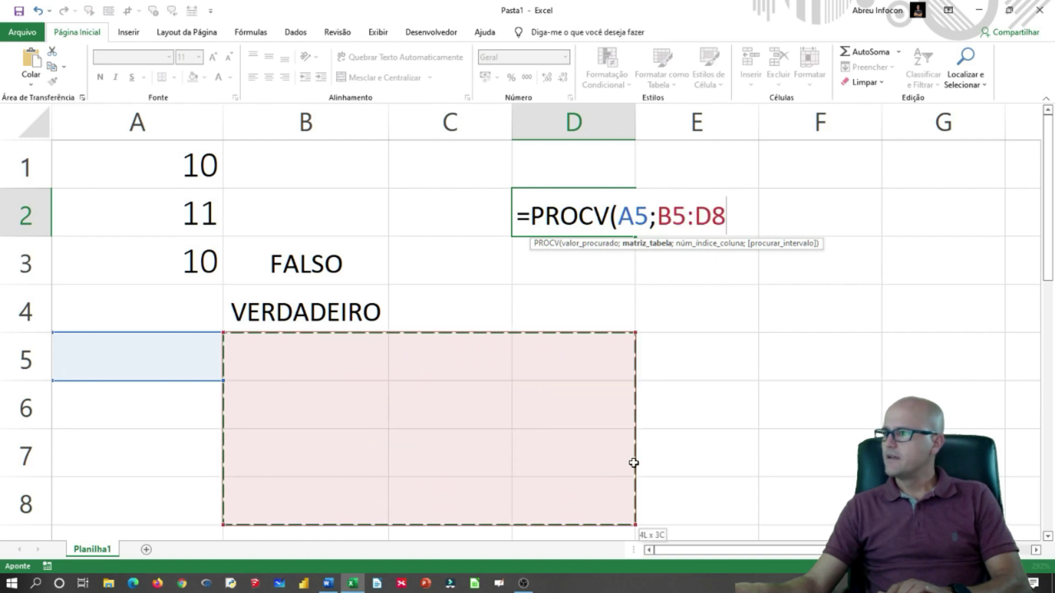
{"action": "type", "text": ";"}
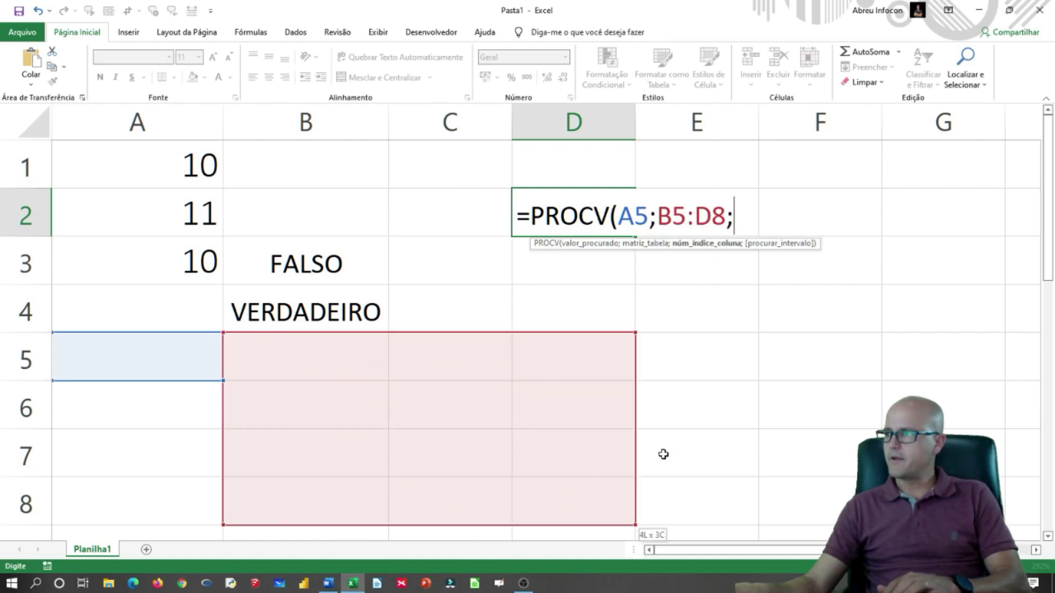
{"action": "type", "text": "1"}
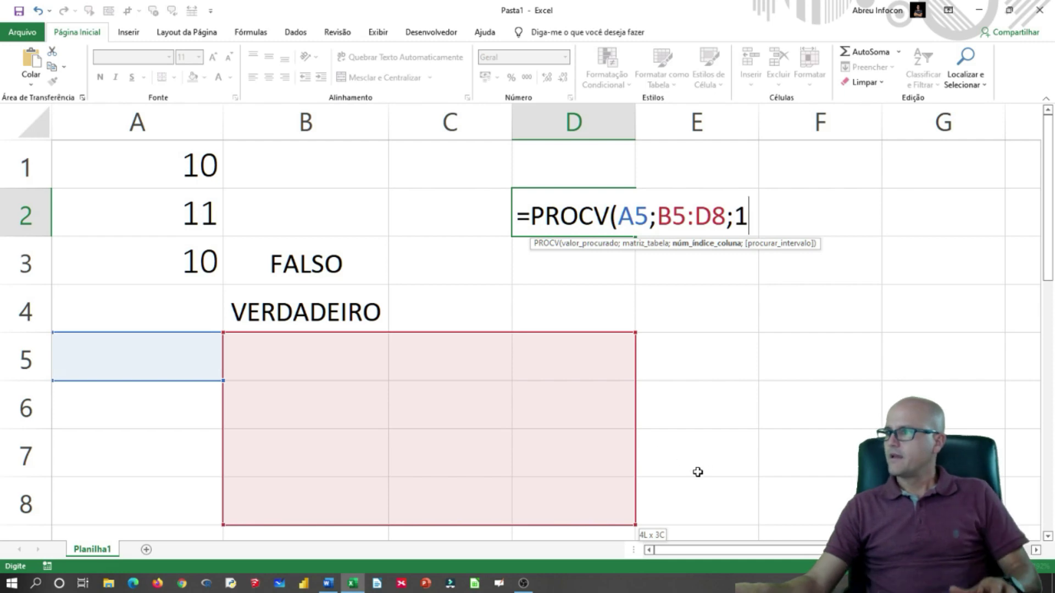
{"action": "type", "text": ";"}
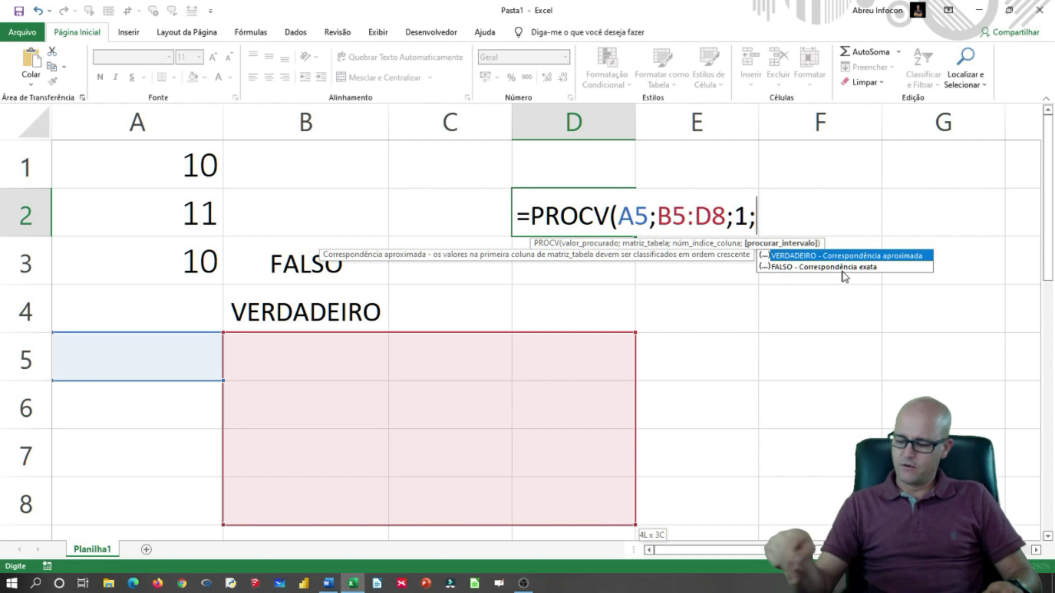
{"action": "type", "text": "0"}
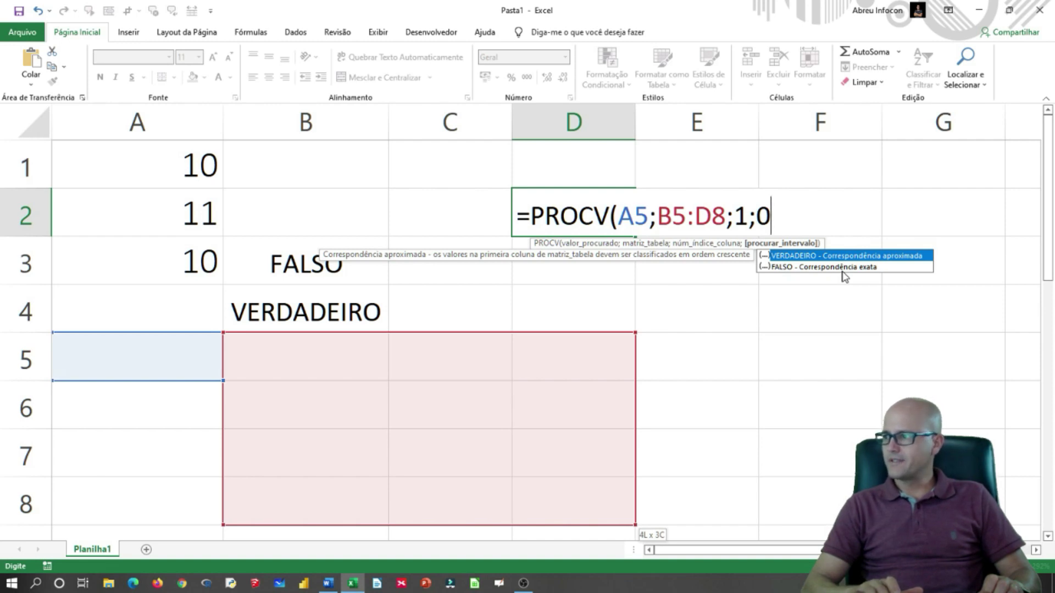
{"action": "type", "text": ")"}
Commit the PROCV formula in D2, then replace its 0 match type with FALSO
{"action": "key", "text": "Return"}
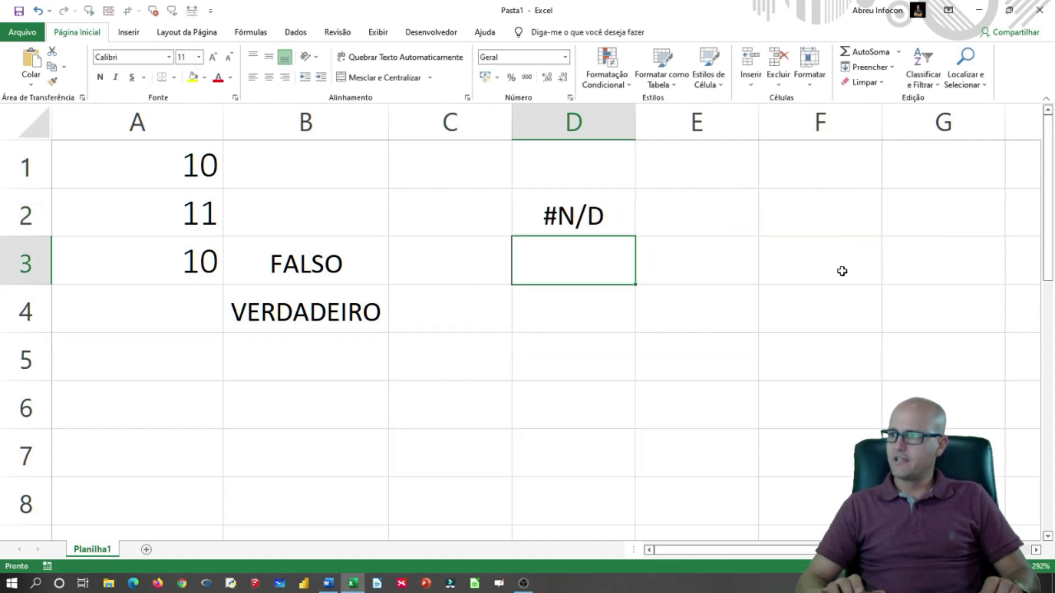
{"action": "left_click", "coordinate": [581, 216]}
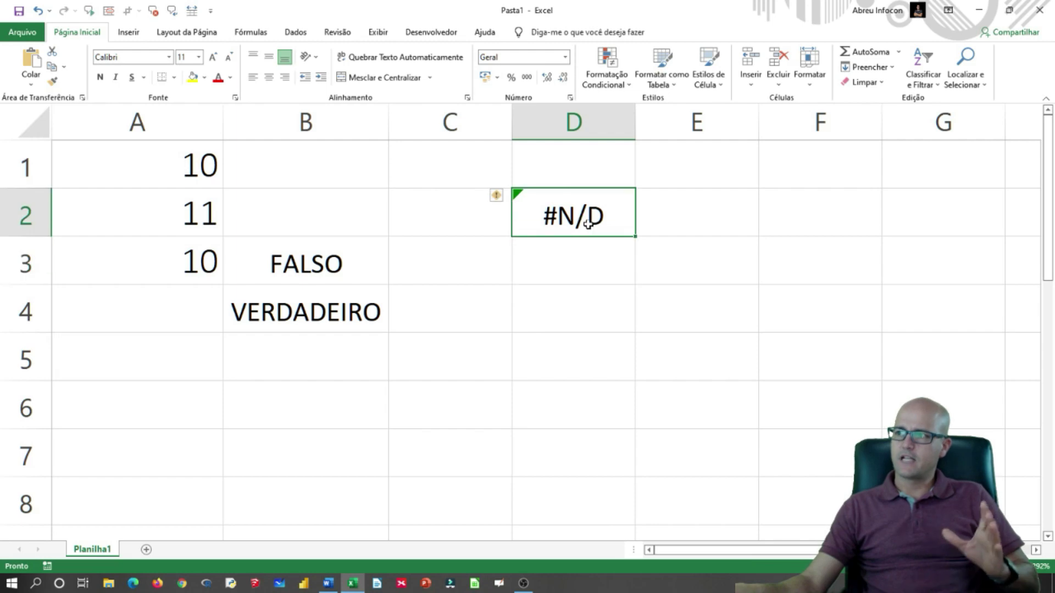
{"action": "double_click", "coordinate": [581, 216]}
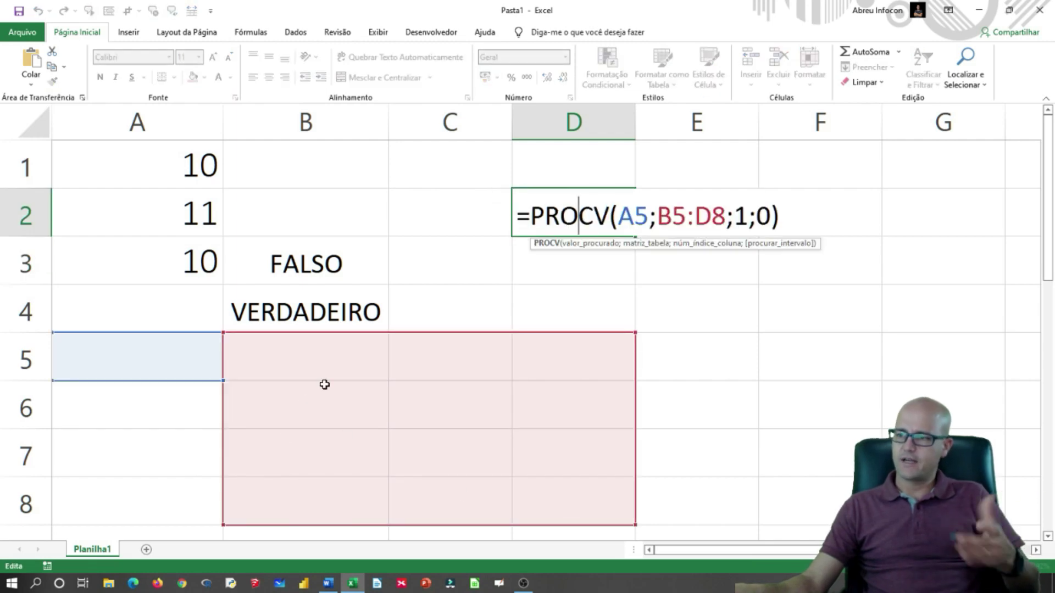
{"action": "left_click", "coordinate": [768, 213]}
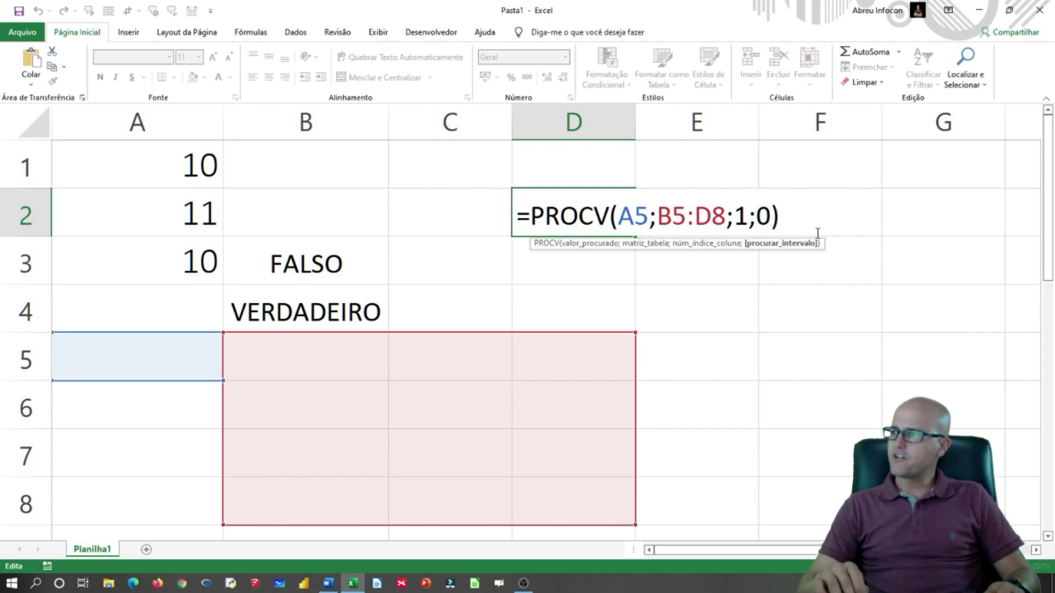
{"action": "key", "text": "BackSpace"}
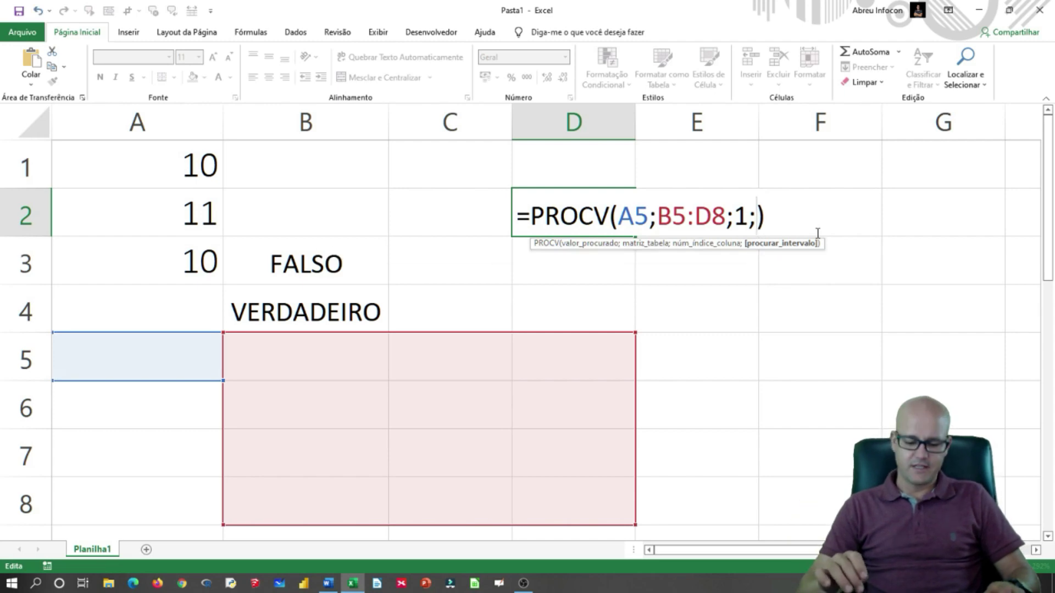
{"action": "type", "text": "falso"}
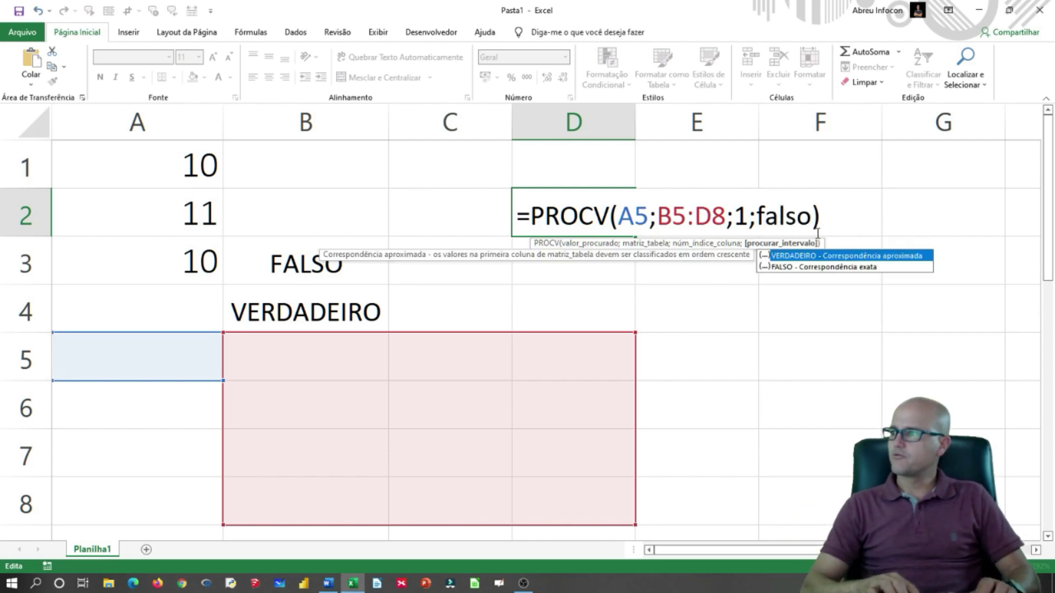
{"action": "key", "text": "BackSpace"}
{"action": "key", "text": "BackSpace"}
{"action": "key", "text": "BackSpace"}
{"action": "key", "text": "BackSpace"}
{"action": "key", "text": "BackSpace"}
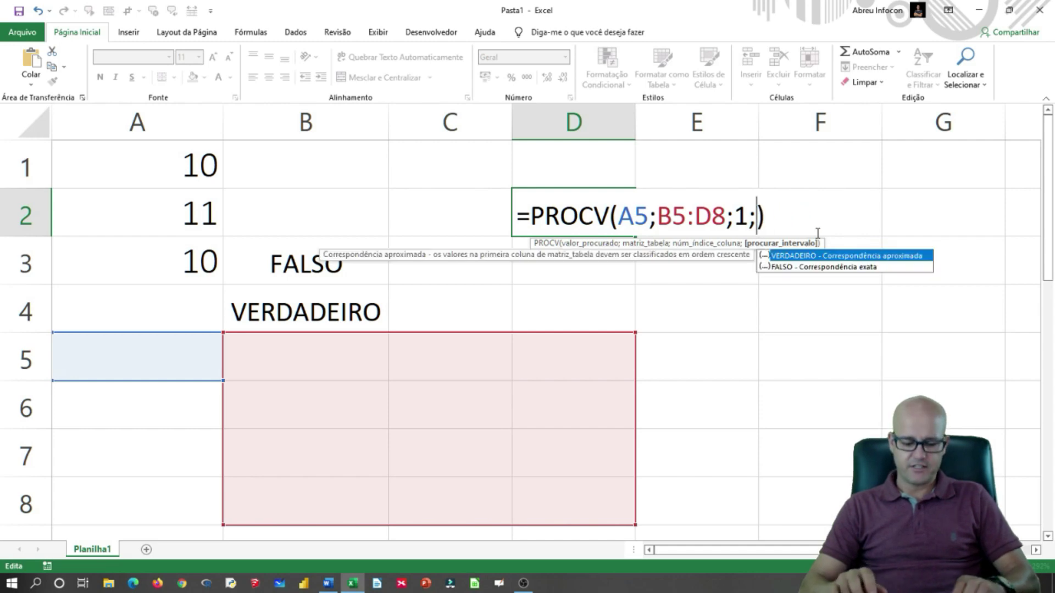
{"action": "type", "text": "FALSO"}
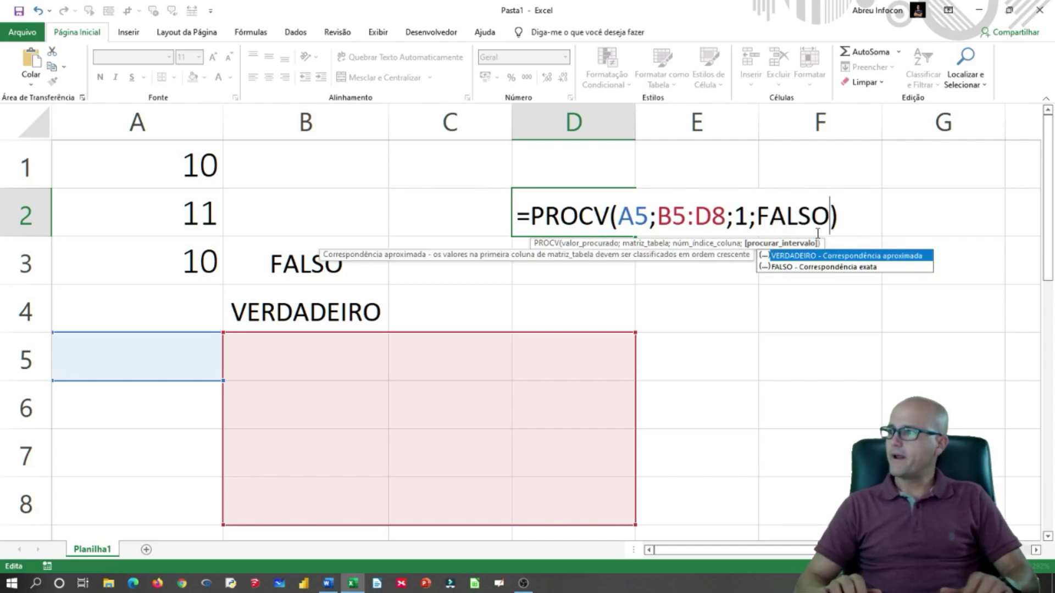
{"action": "key", "text": "Return"}
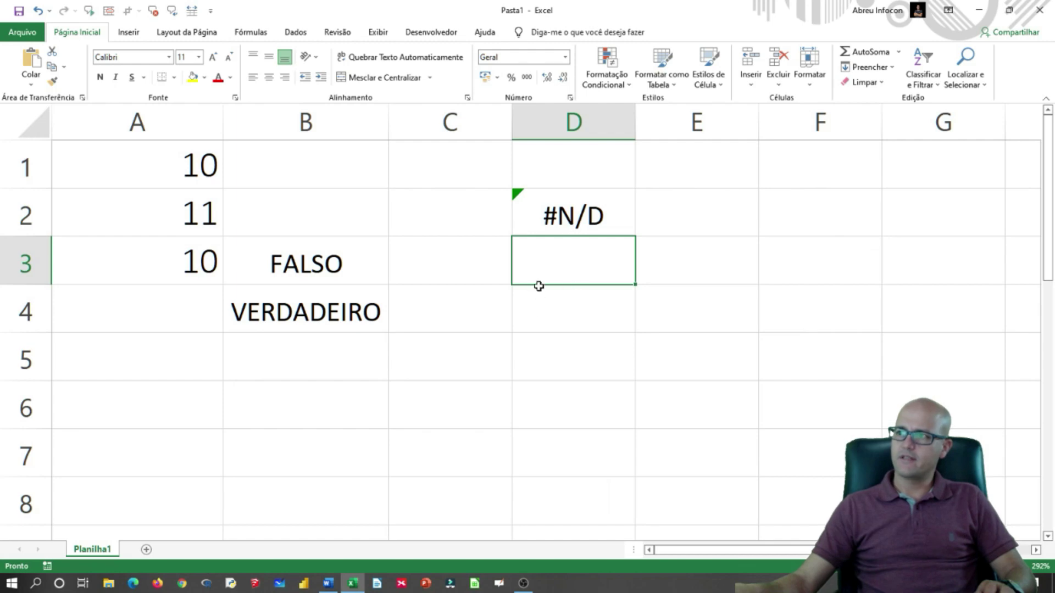
Clear cell D2 of the lookup and return to the Word question document
{"action": "double_click", "coordinate": [572, 217]}
{"action": "left_click_drag", "start_coordinate": [830, 218], "coordinate": [769, 216]}
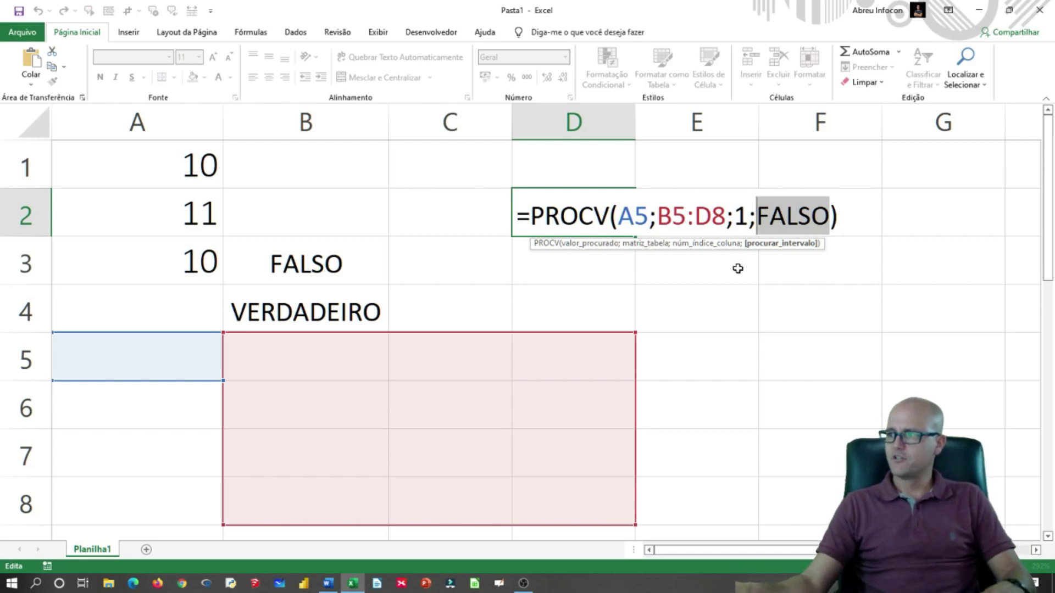
{"action": "key", "text": "ctrl+Return"}
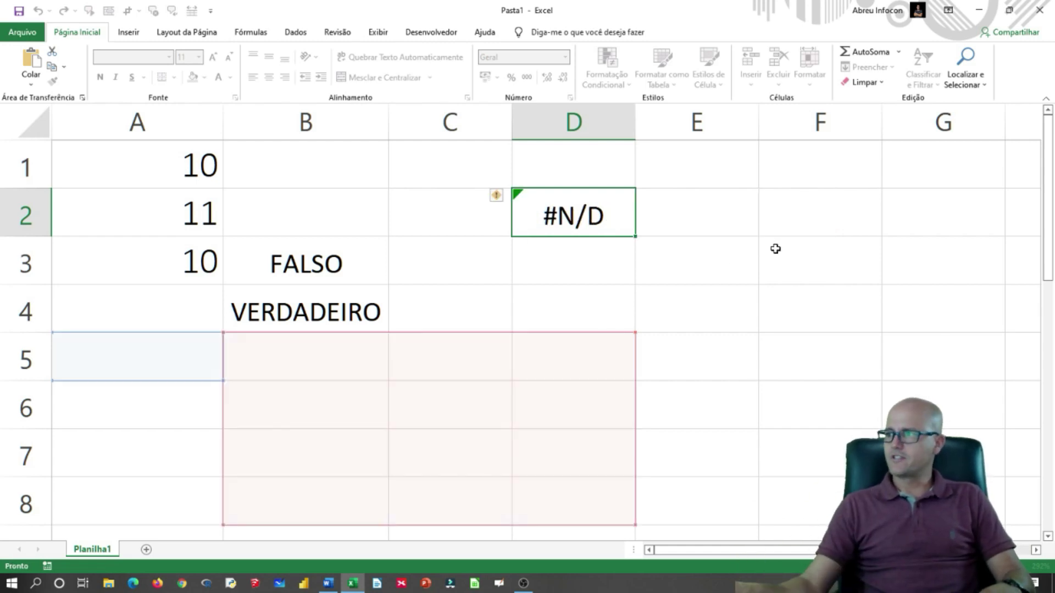
{"action": "key", "text": "Delete"}
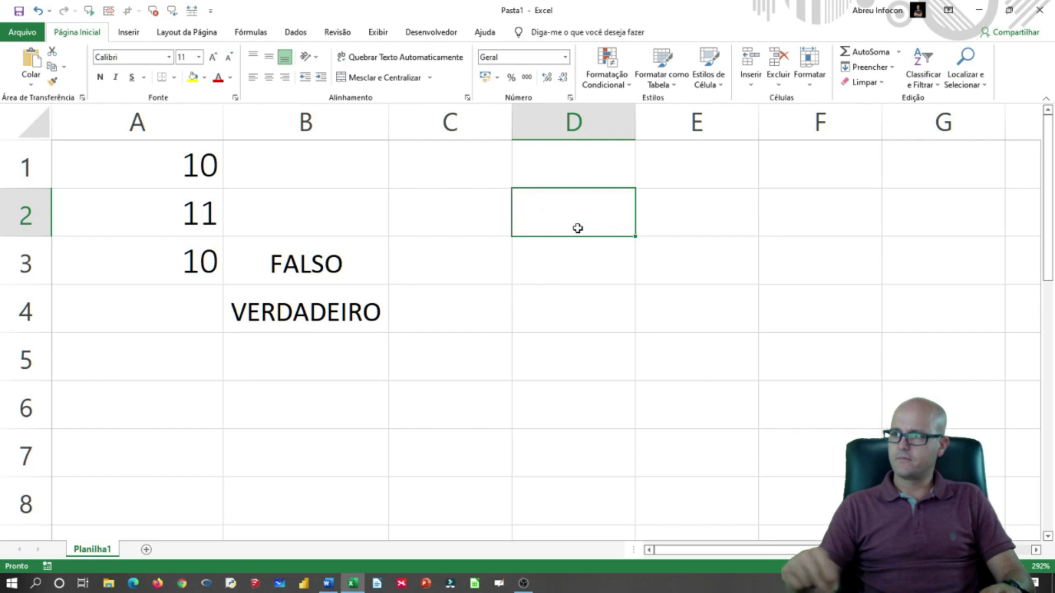
{"action": "left_click", "coordinate": [261, 392]}
{"action": "key", "text": "alt+Tab"}
{"action": "key", "text": "alt+Tab"}
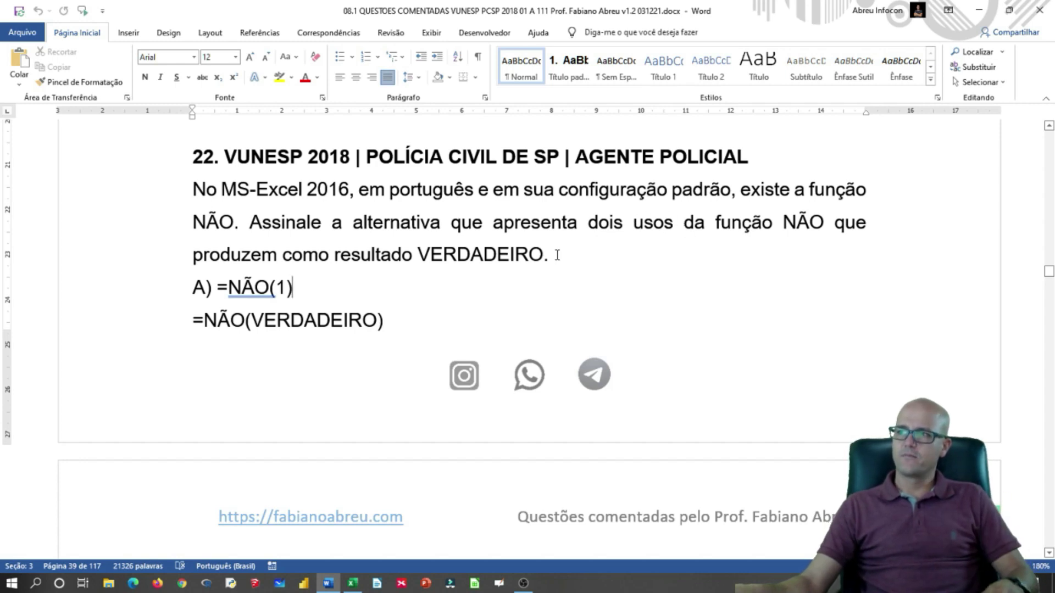
Highlight VERDADEIRO and option A's arguments, then reveal options B through E
{"action": "double_click", "coordinate": [471, 260]}
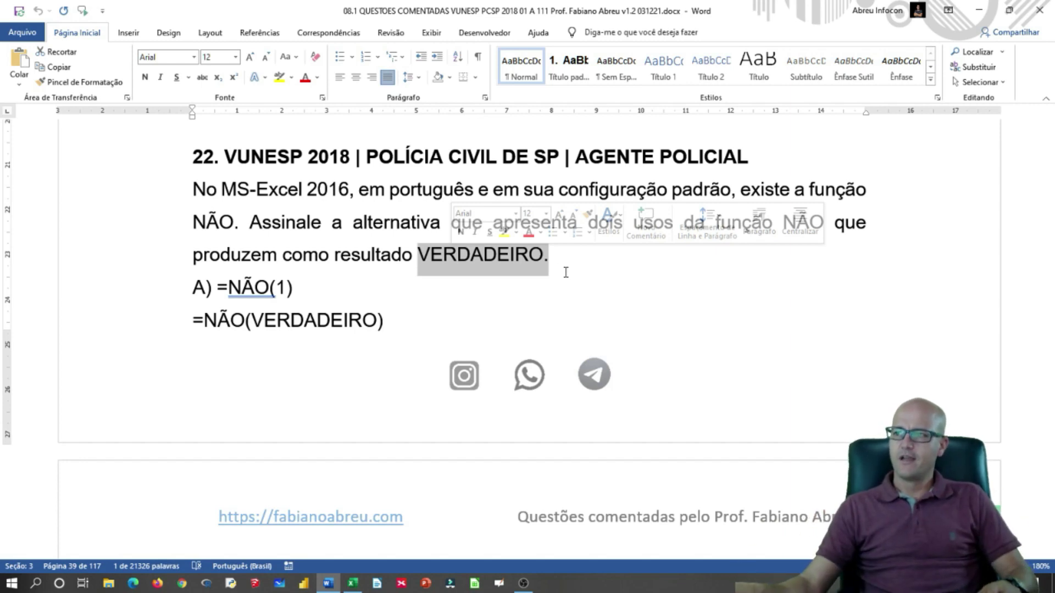
{"action": "left_click", "coordinate": [457, 255]}
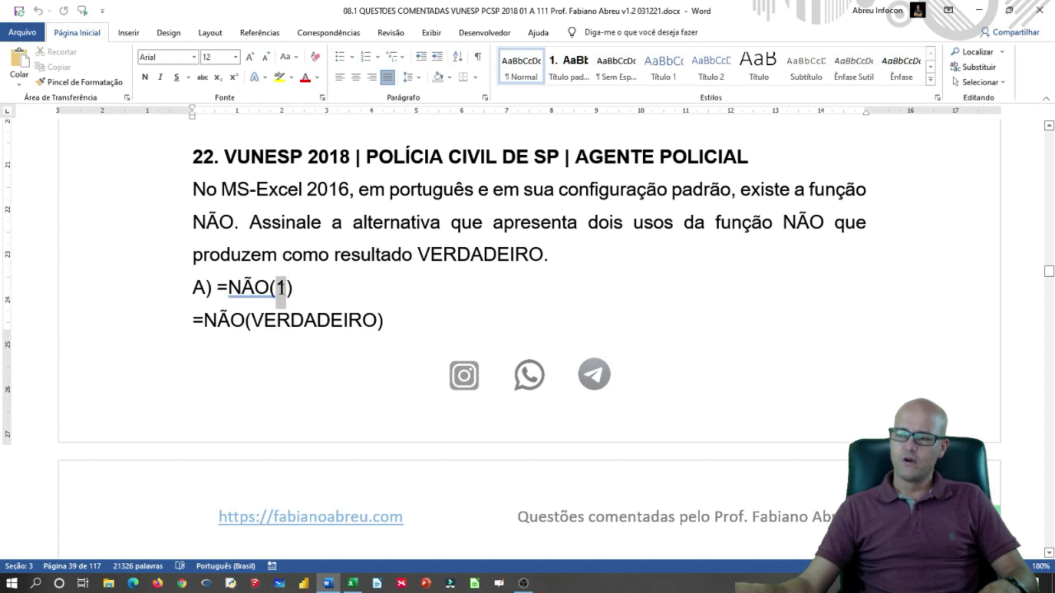
{"action": "left_click_drag", "start_coordinate": [277, 288], "coordinate": [286, 288]}
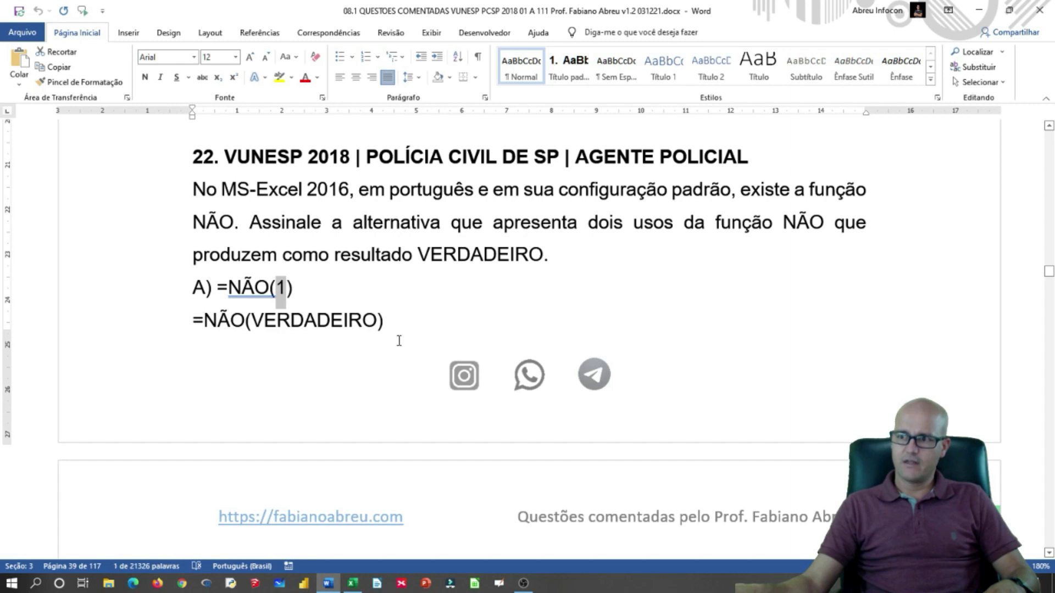
{"action": "left_click_drag", "start_coordinate": [379, 323], "coordinate": [267, 330]}
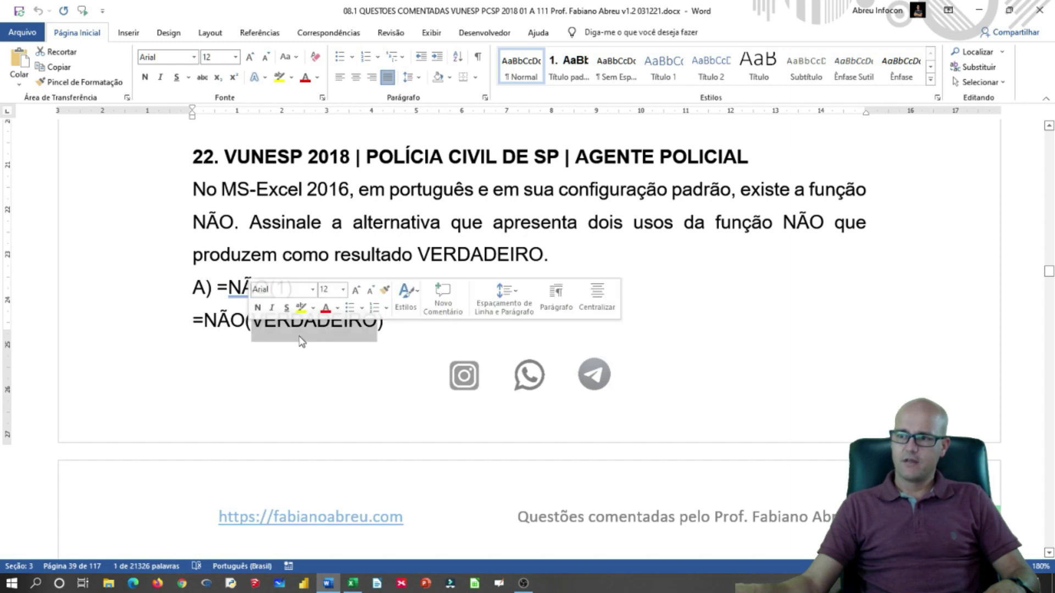
{"action": "scroll", "coordinate": [304, 341], "scroll_direction": "down", "scroll_amount": 5}
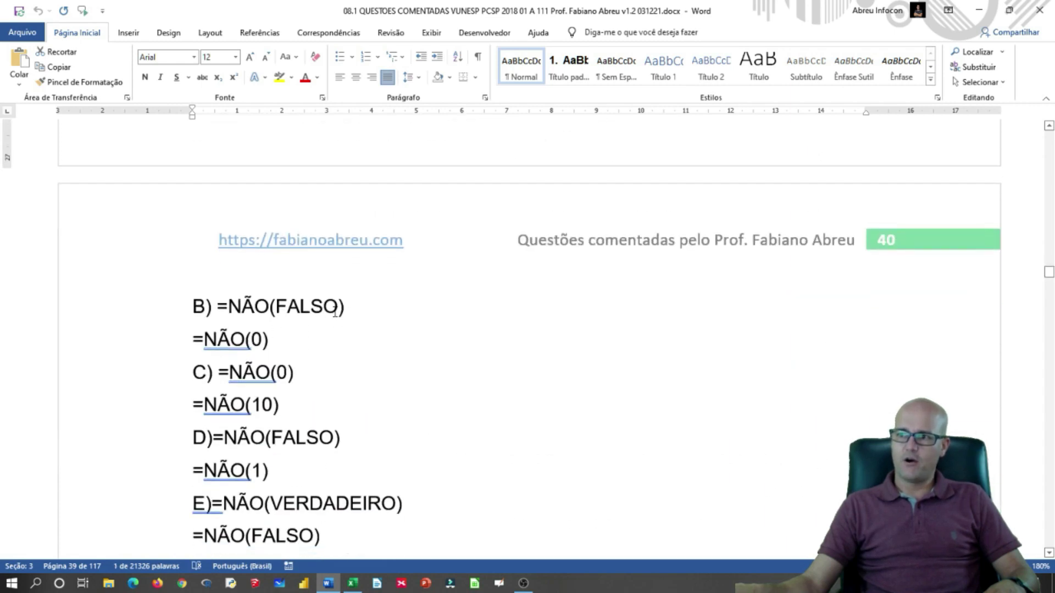
Highlight FALSO in option B, then select option A's =NÃO(1)
{"action": "left_click_drag", "start_coordinate": [335, 312], "coordinate": [277, 311]}
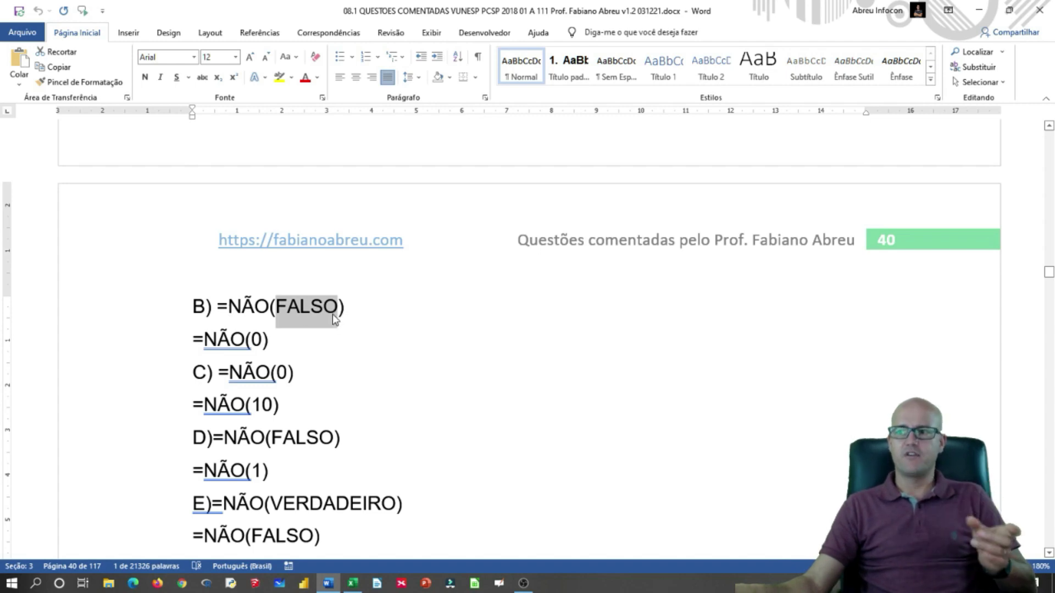
{"action": "left_click", "coordinate": [333, 313]}
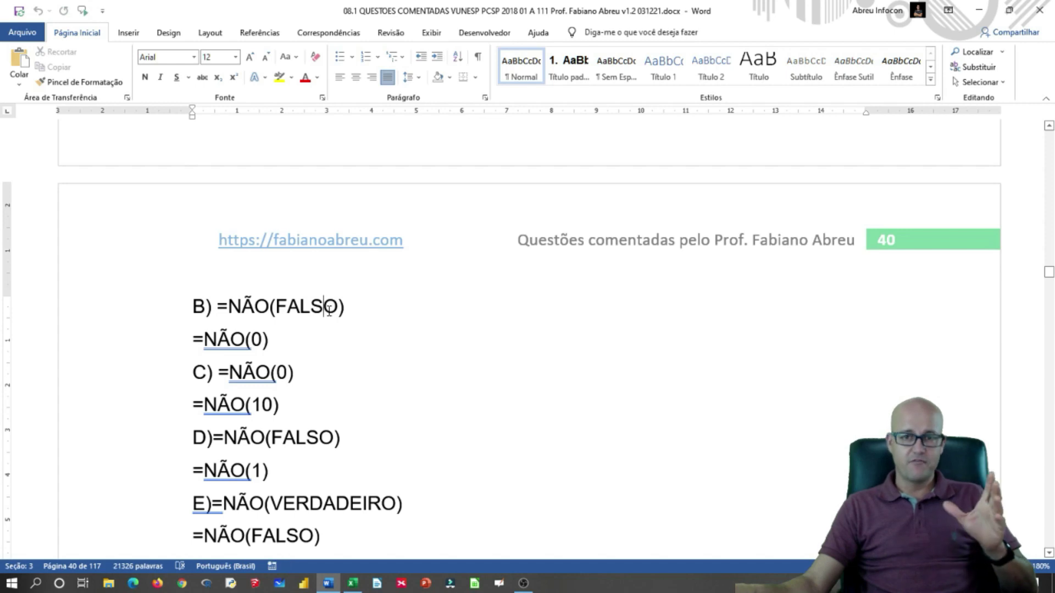
{"action": "scroll", "coordinate": [334, 311], "scroll_direction": "up", "scroll_amount": 3}
{"action": "scroll", "coordinate": [334, 311], "scroll_direction": "up", "scroll_amount": 5}
{"action": "scroll", "coordinate": [295, 393], "scroll_direction": "down", "scroll_amount": 2}
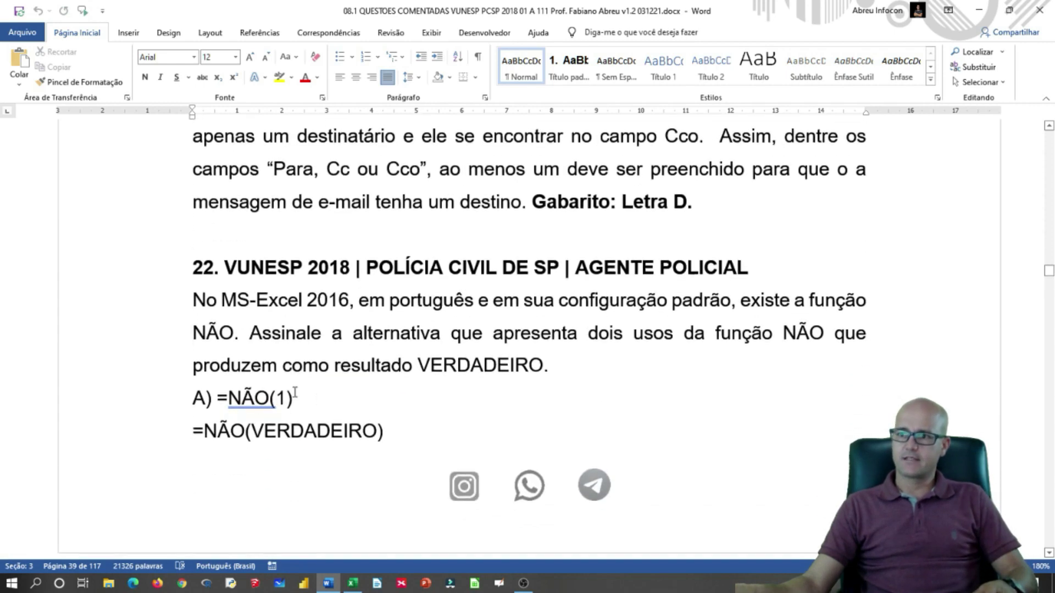
{"action": "scroll", "coordinate": [290, 436], "scroll_direction": "down", "scroll_amount": 1}
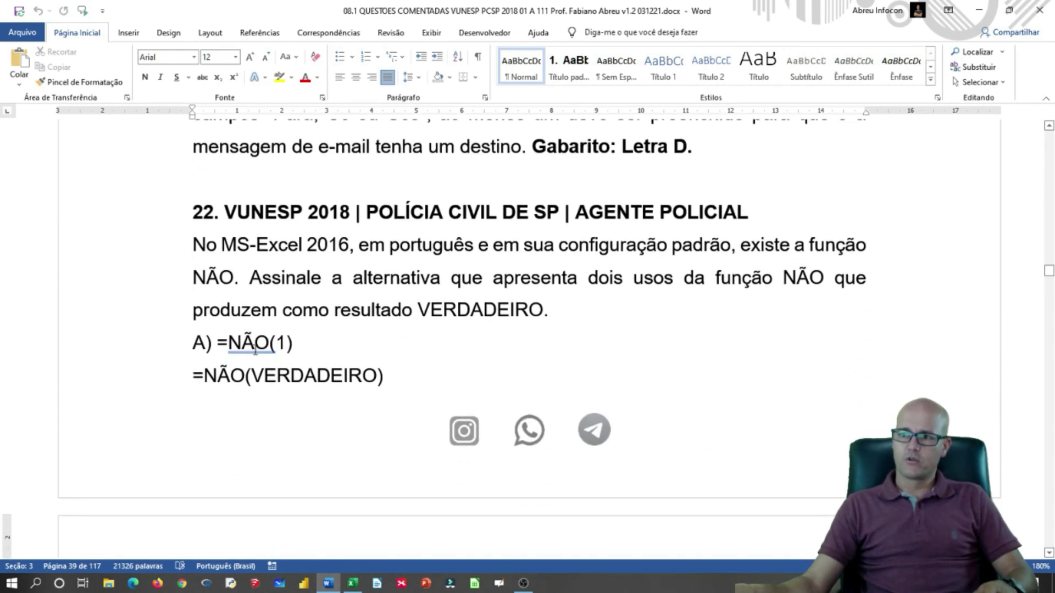
{"action": "double_click", "coordinate": [280, 338]}
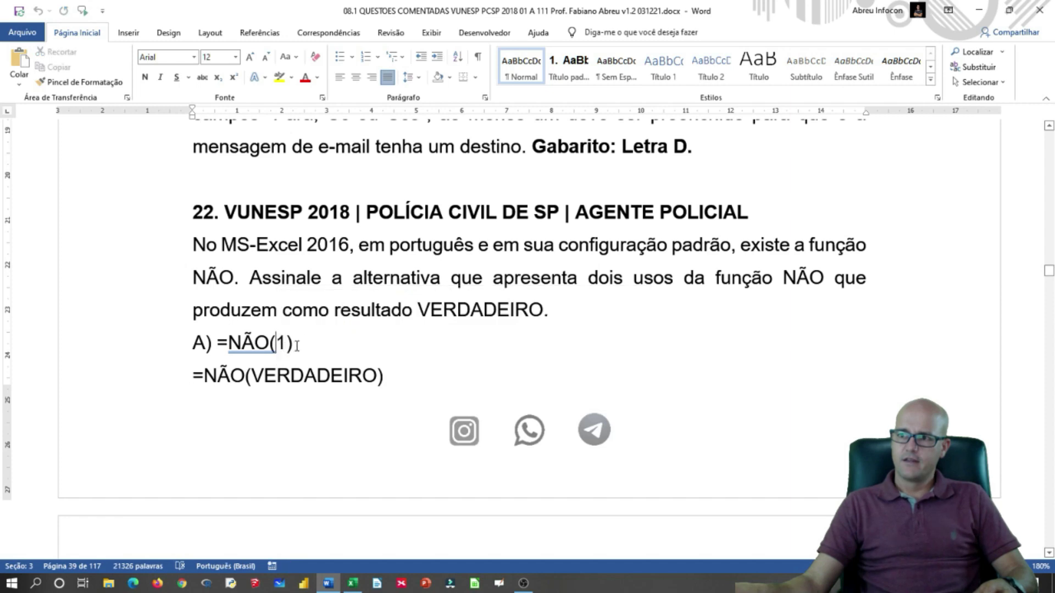
{"action": "left_click_drag", "start_coordinate": [295, 345], "coordinate": [226, 338]}
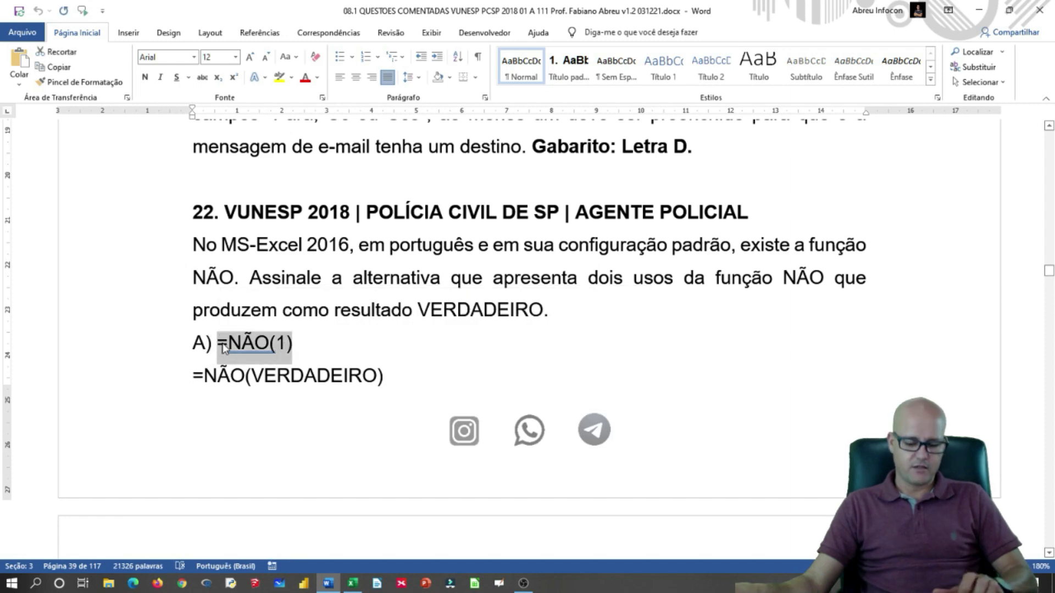
Clear A1:C5, label A1 '=NÃO(1)' and enter =NÃO(1) in B1, returning FALSO
{"action": "key", "text": "alt+Tab"}
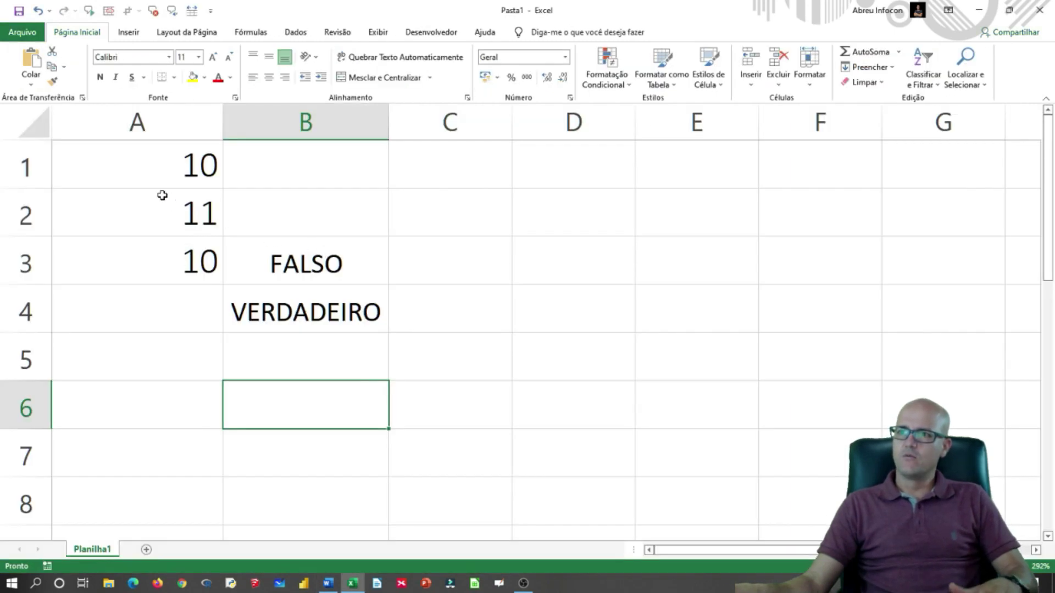
{"action": "left_click_drag", "start_coordinate": [159, 165], "coordinate": [450, 372]}
{"action": "key", "text": "Delete"}
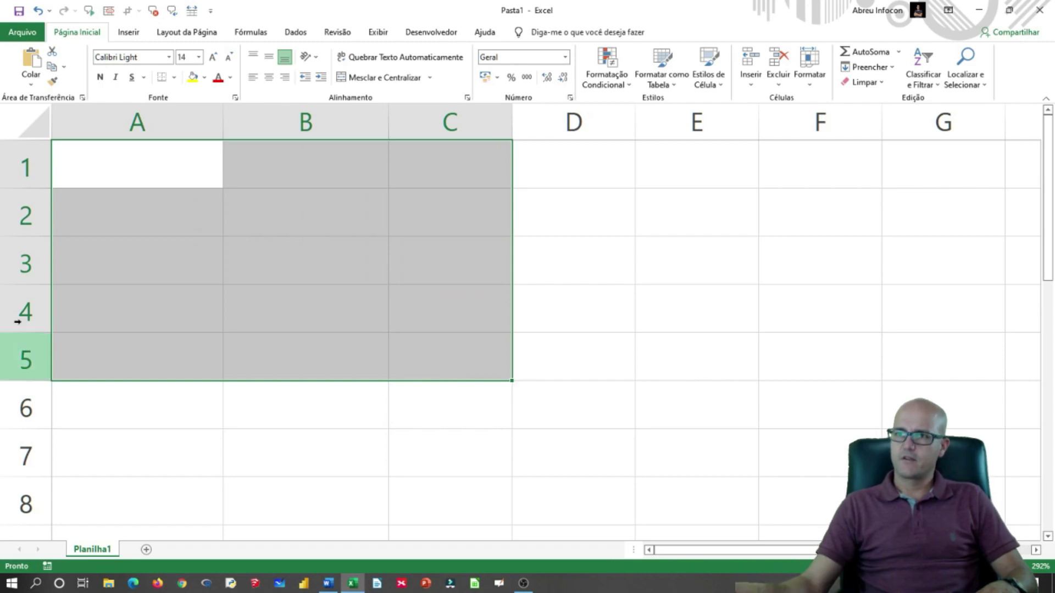
{"action": "left_click", "coordinate": [164, 172]}
{"action": "type", "text": "=NÃO(1)"}
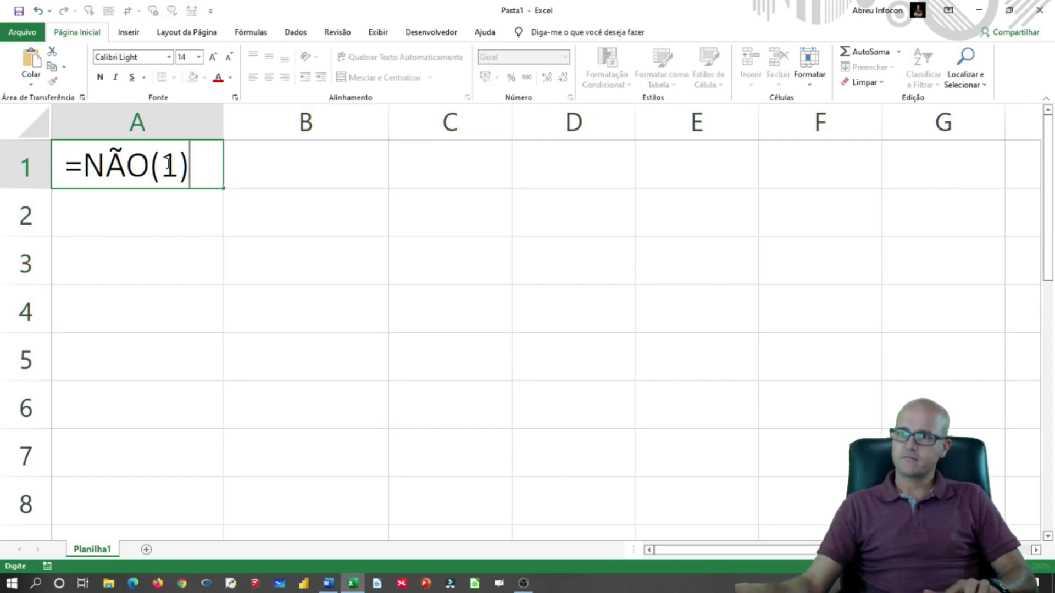
{"action": "left_click", "coordinate": [292, 172]}
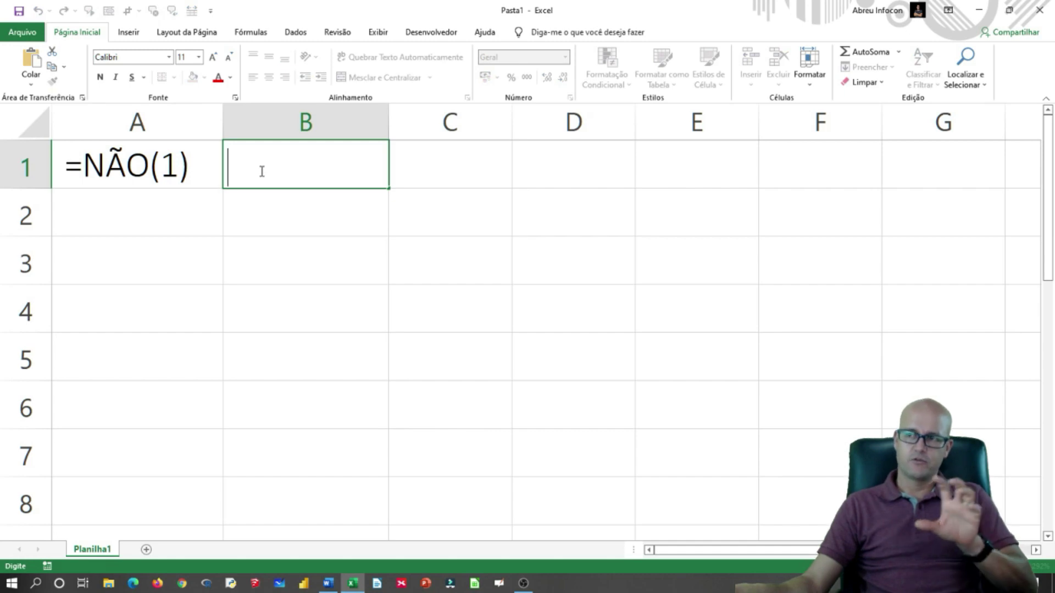
{"action": "type", "text": "=NÃO(1)"}
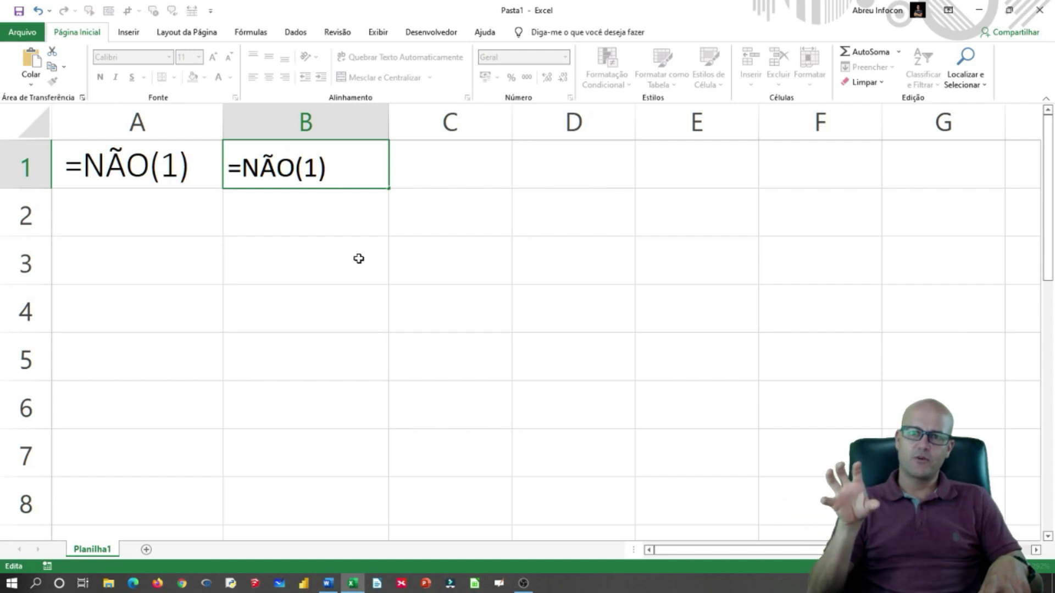
{"action": "key", "text": "Return"}
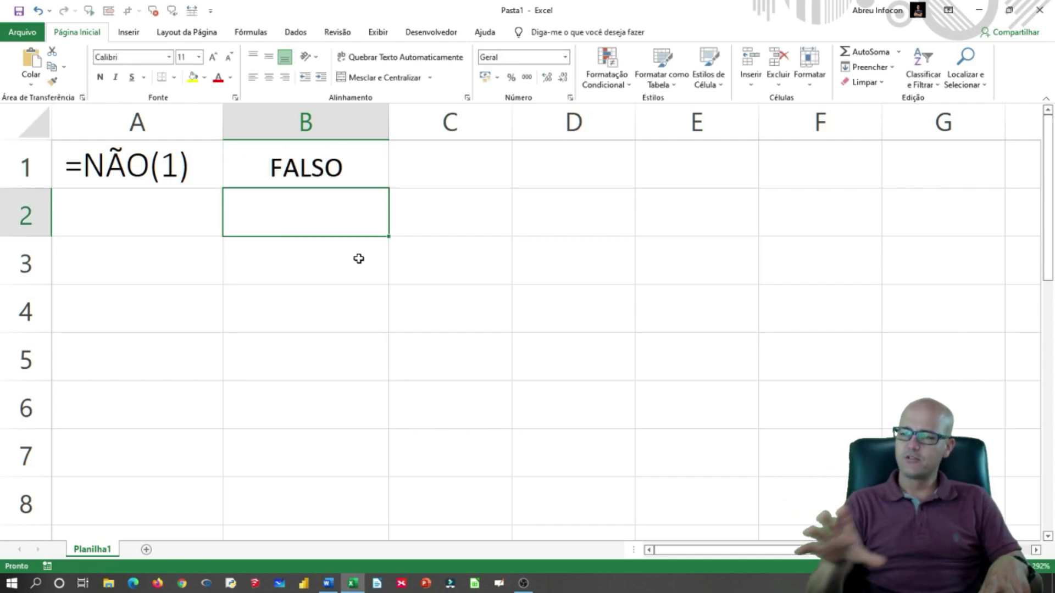
Select option A's =NÃO(VERDADEIRO) in Word and return to Excel
{"action": "key", "text": "alt+Tab"}
{"action": "left_click", "coordinate": [331, 376]}
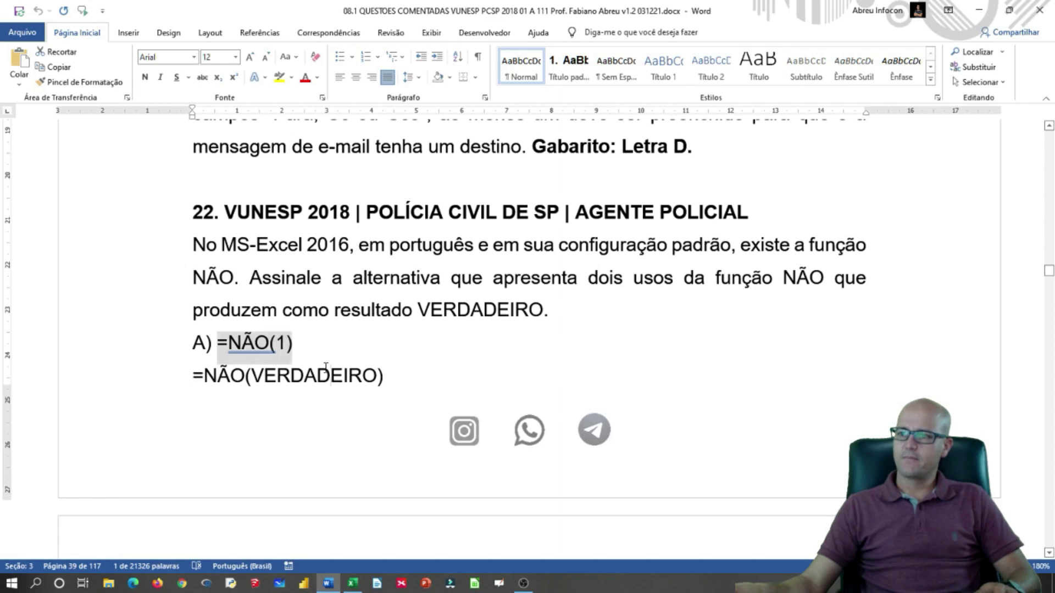
{"action": "left_click_drag", "start_coordinate": [194, 376], "coordinate": [392, 384]}
{"action": "key", "text": "ctrl+c"}
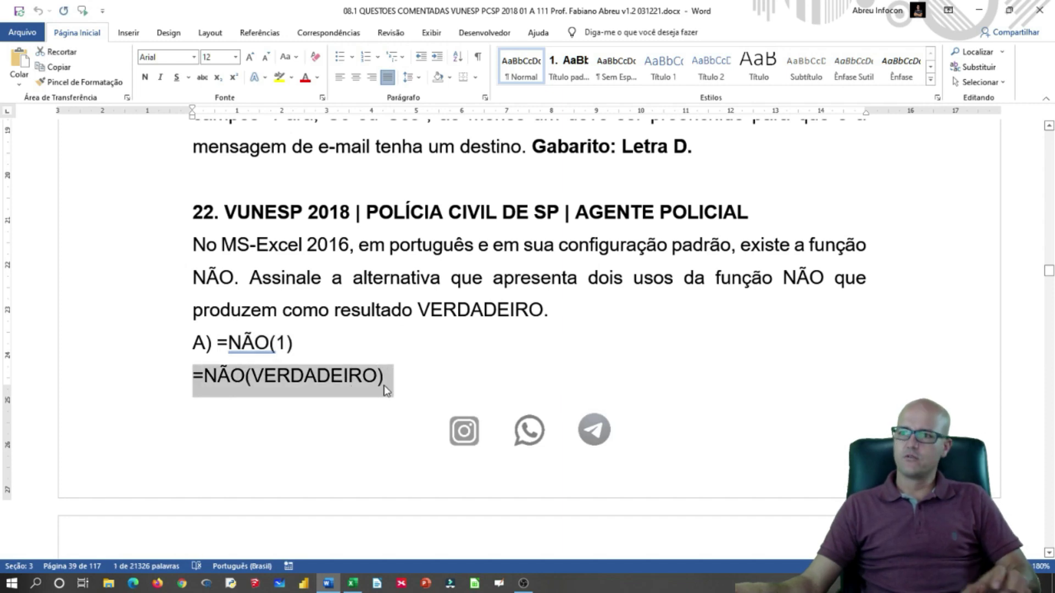
{"action": "key", "text": "alt+Tab"}
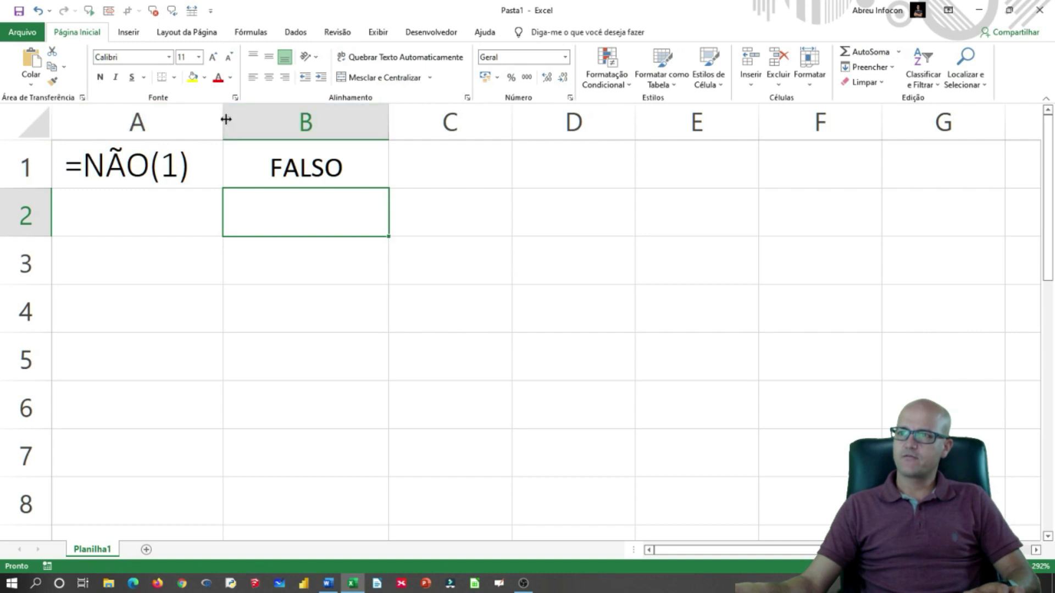
{"action": "left_click_drag", "start_coordinate": [226, 120], "coordinate": [374, 119]}
{"action": "double_click", "coordinate": [186, 216]}
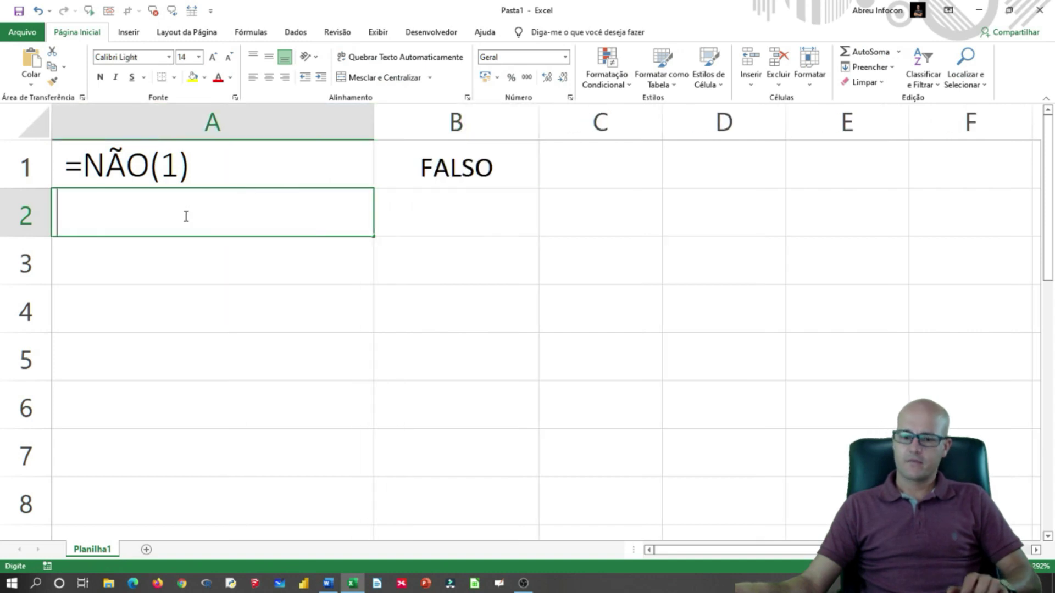
{"action": "key", "text": "ctrl+v"}
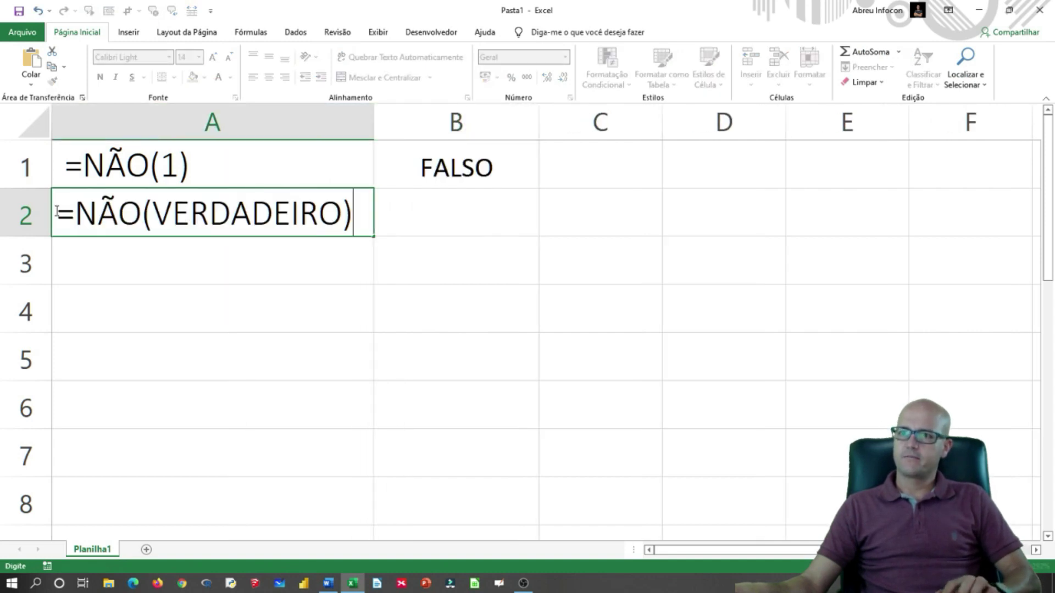
{"action": "left_click", "coordinate": [58, 213]}
{"action": "left_click", "coordinate": [403, 209]}
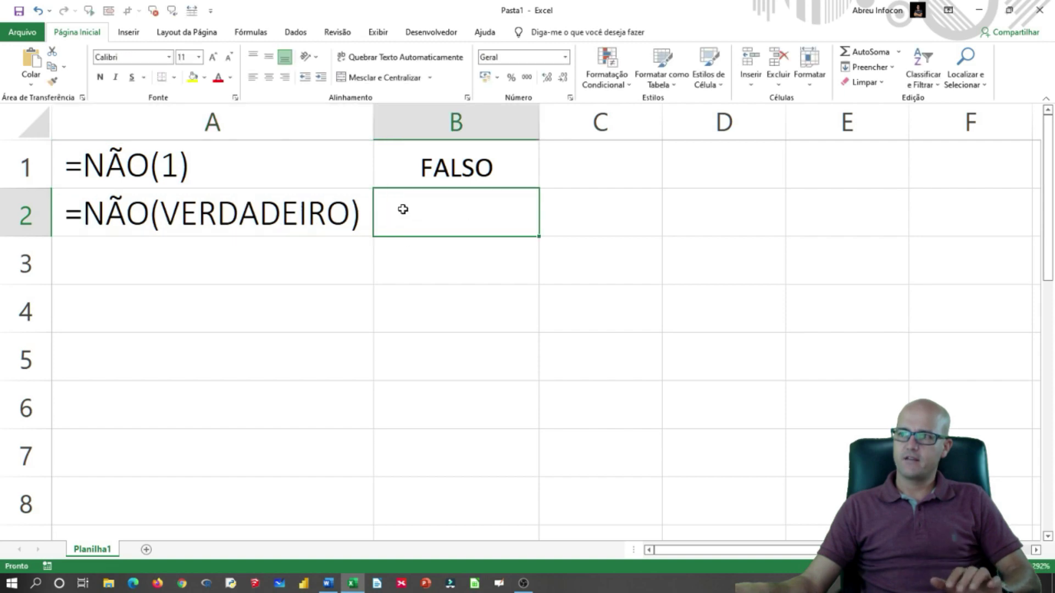
{"action": "key", "text": "ctrl+v"}
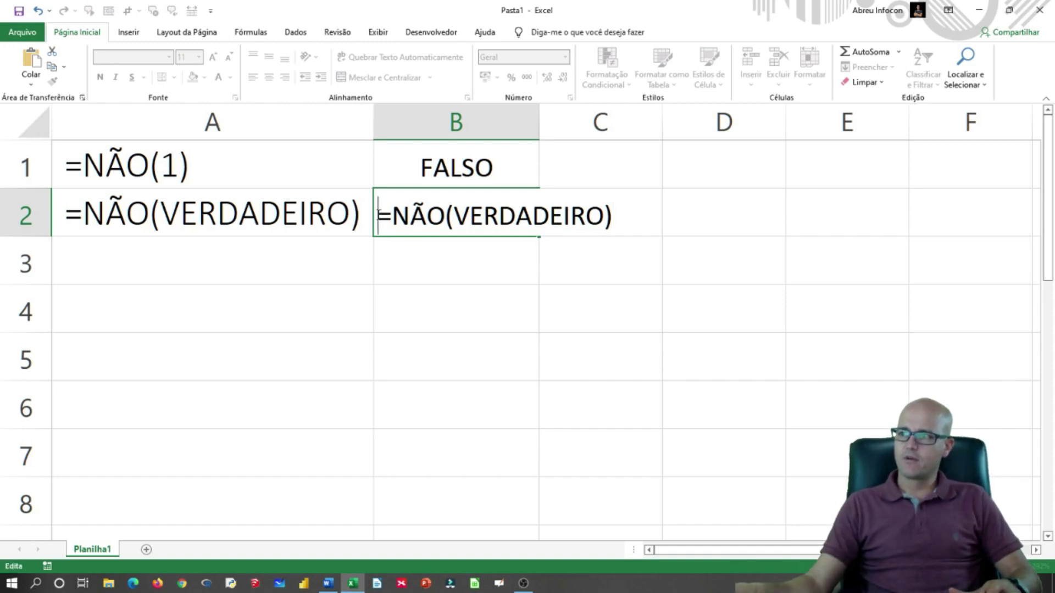
{"action": "key", "text": "Return"}
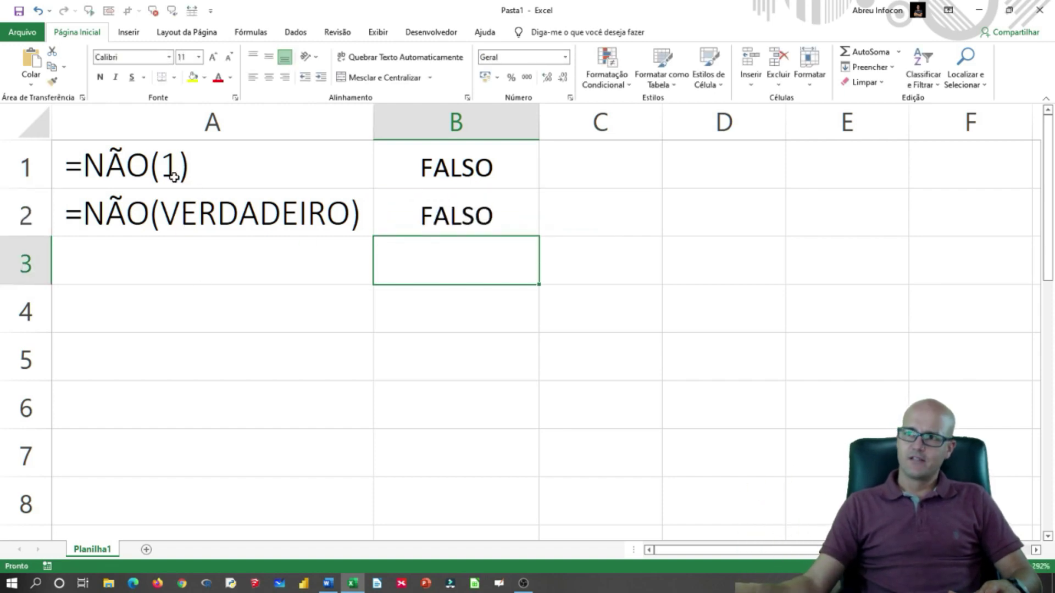
{"action": "left_click", "coordinate": [175, 176]}
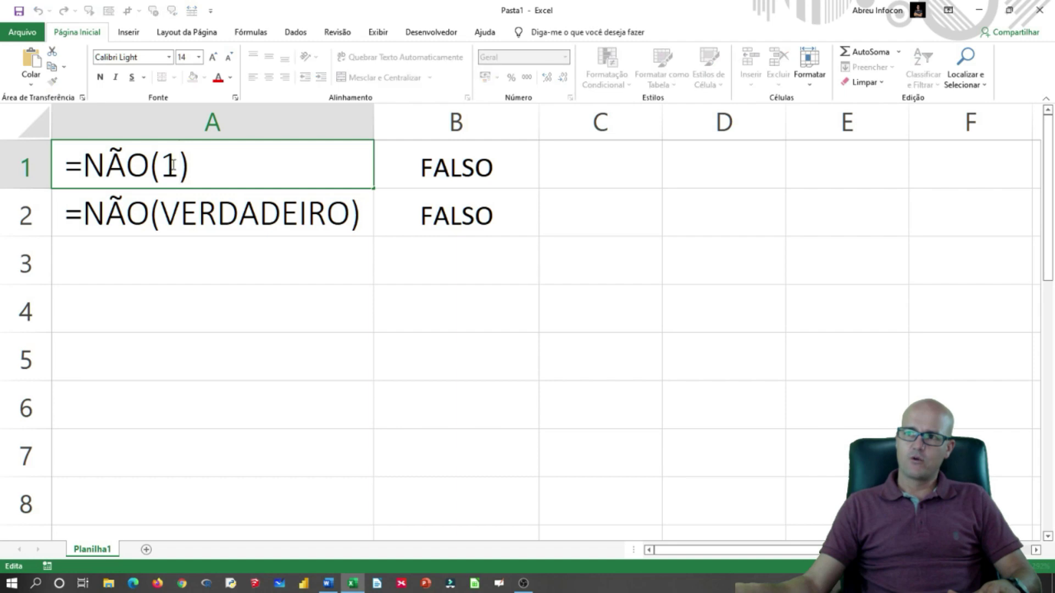
{"action": "double_click", "coordinate": [164, 165]}
{"action": "key", "text": "Return"}
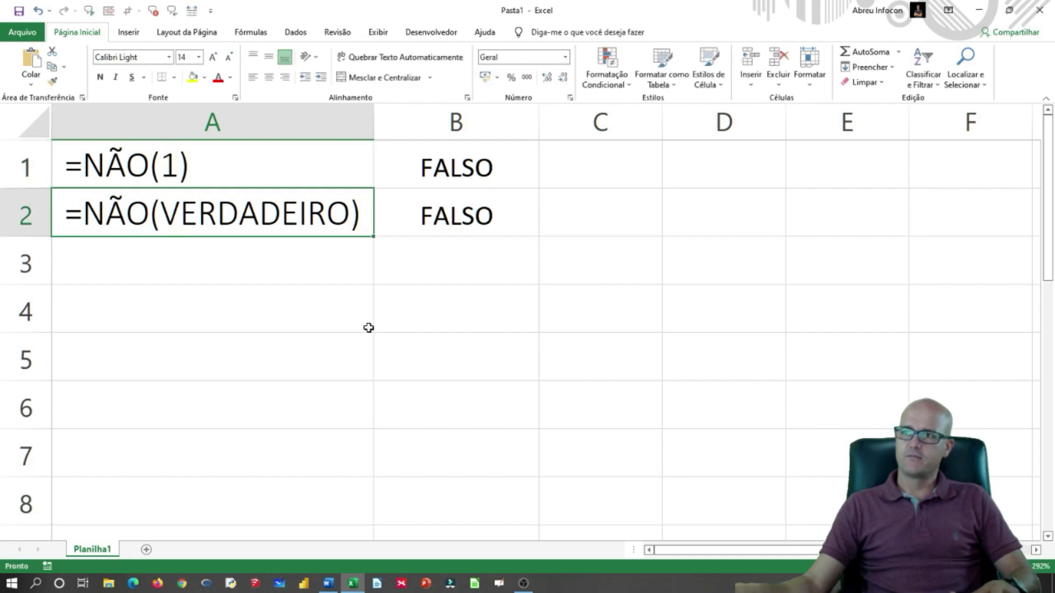
{"action": "key", "text": "alt+Tab"}
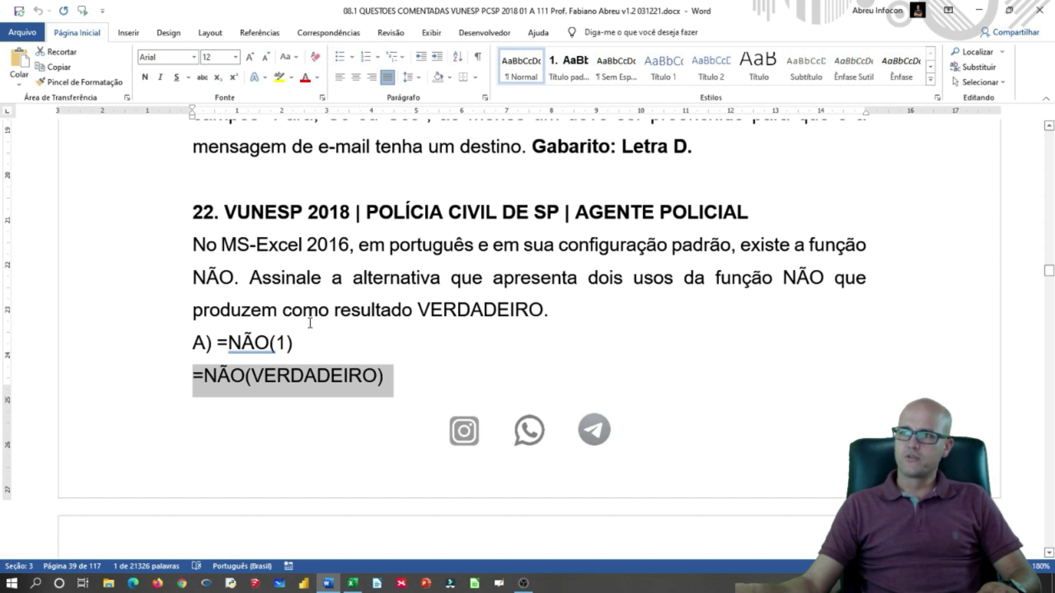
{"action": "key", "text": "alt+Tab"}
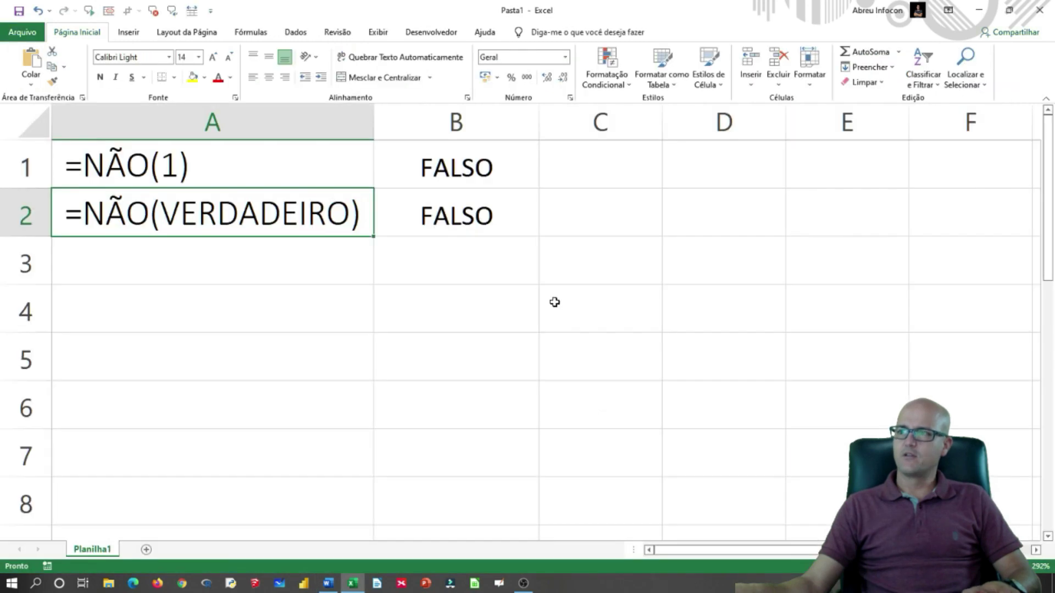
{"action": "left_click", "coordinate": [443, 175]}
{"action": "left_click", "coordinate": [455, 216]}
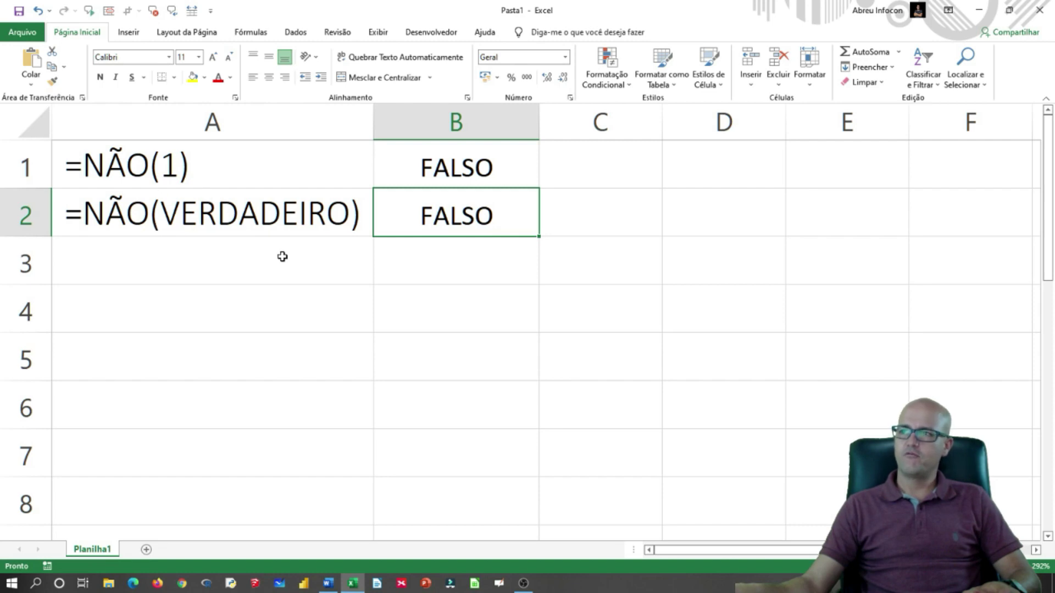
{"action": "left_click", "coordinate": [222, 311]}
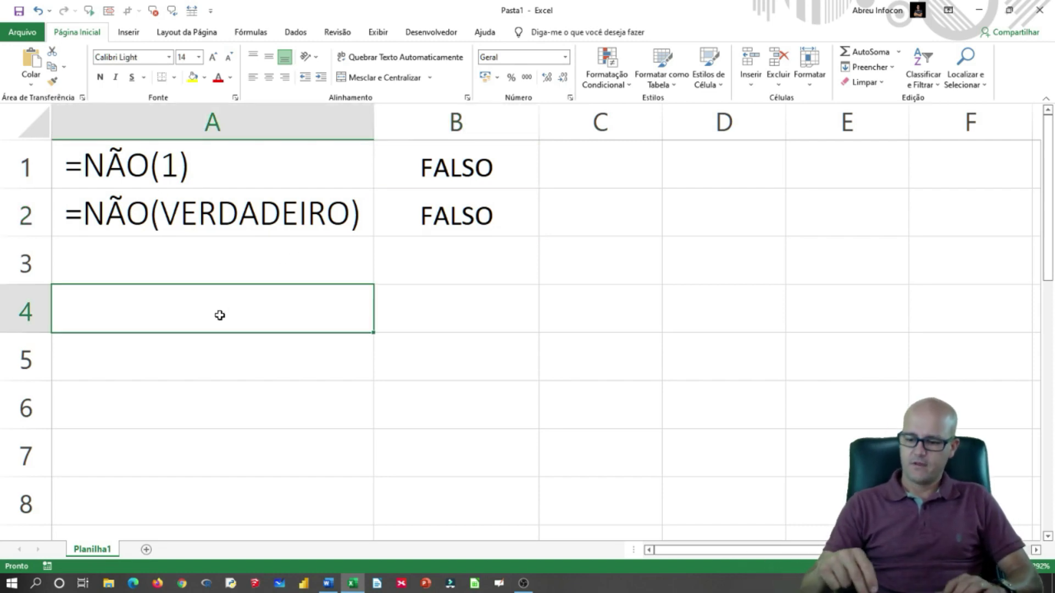
Label A4 with =NÃO(FALSO) and A5 with =NÃO(0) as text
{"action": "type", "text": "="}
{"action": "key", "text": "BackSpace"}
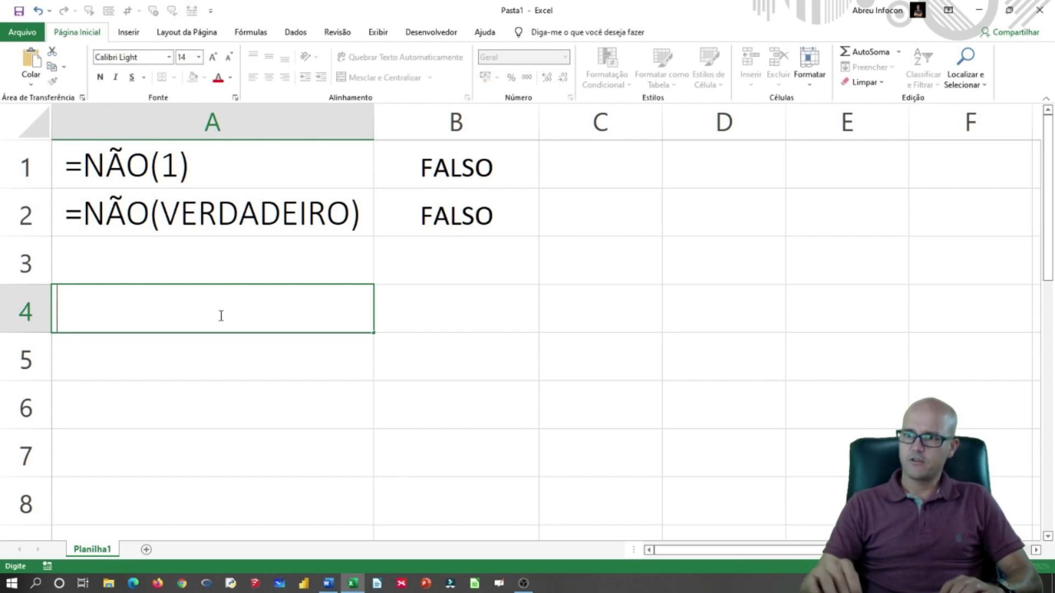
{"action": "type", "text": "=N"}
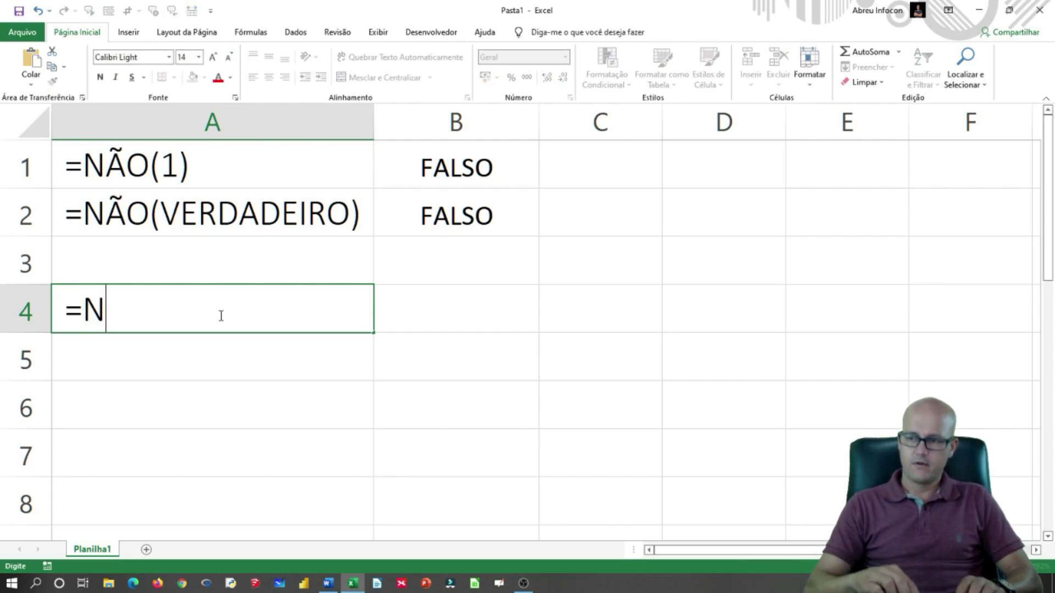
{"action": "type", "text": "ÃO(F"}
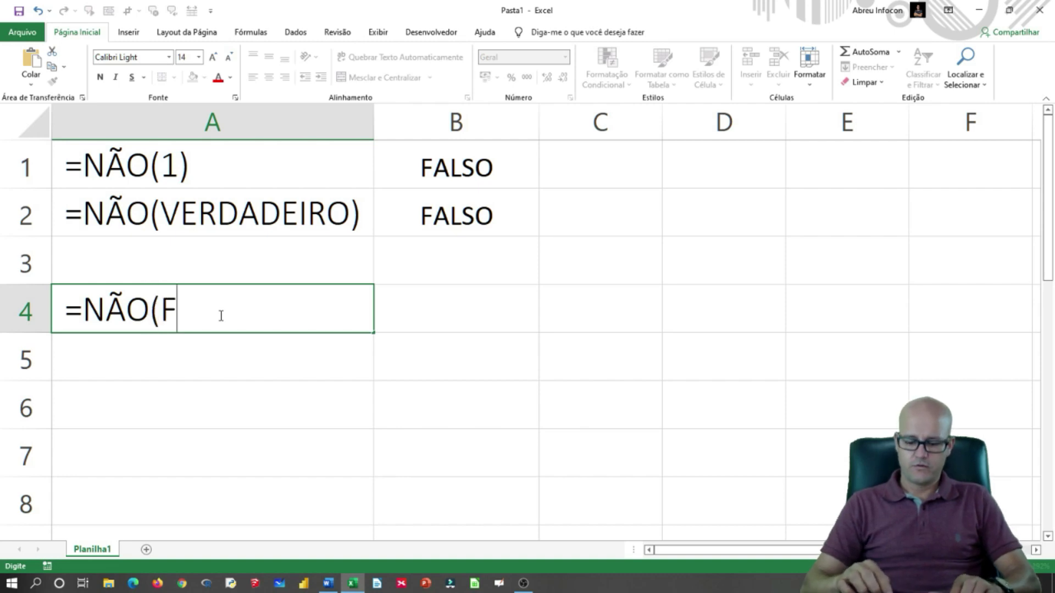
{"action": "type", "text": "ALSO"}
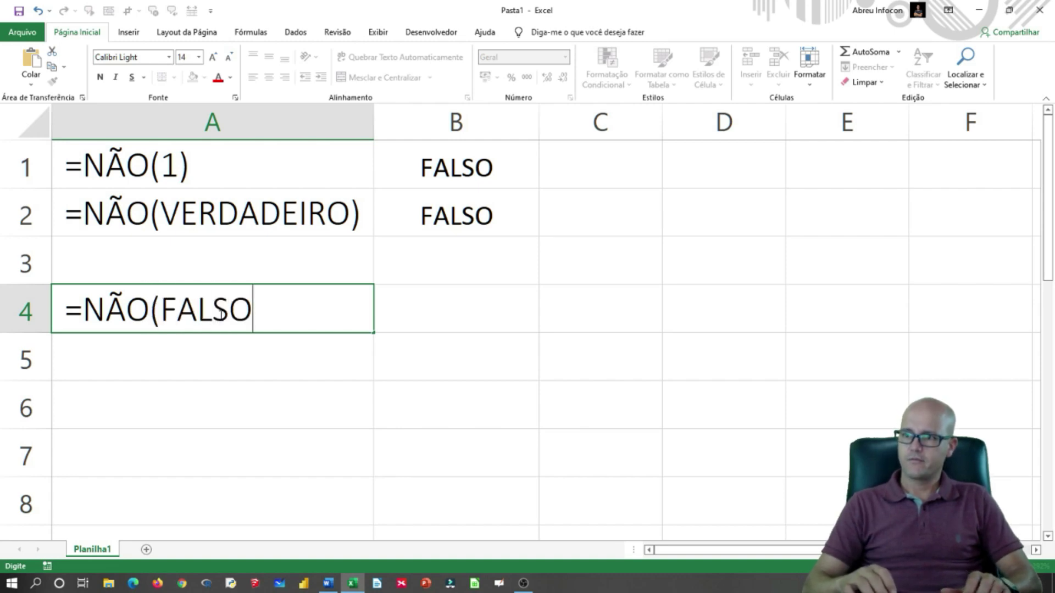
{"action": "left_click", "coordinate": [245, 358]}
{"action": "type", "text": "="}
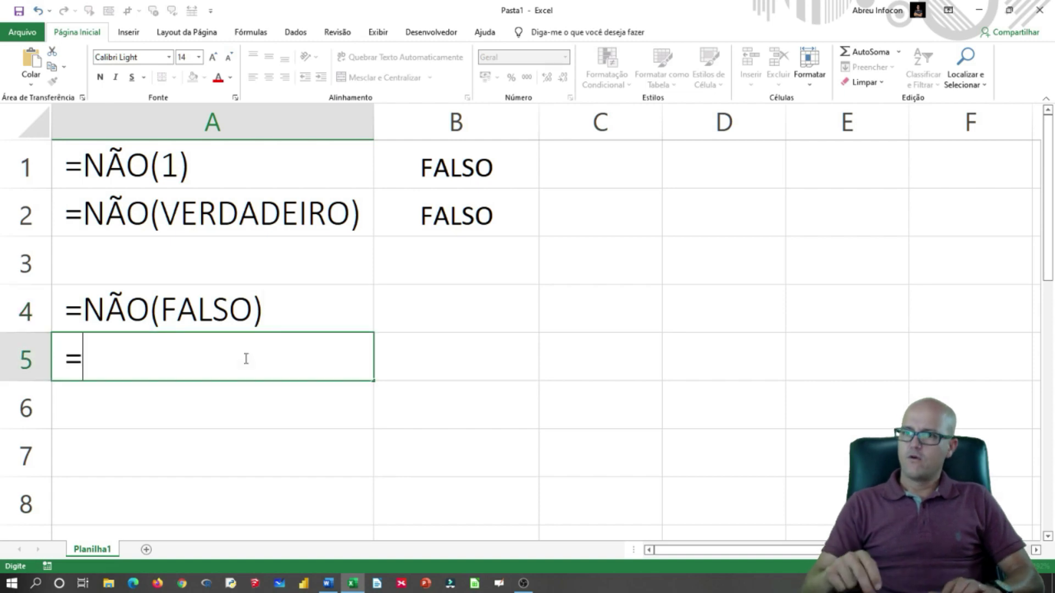
{"action": "type", "text": "NÃO(FALSO)"}
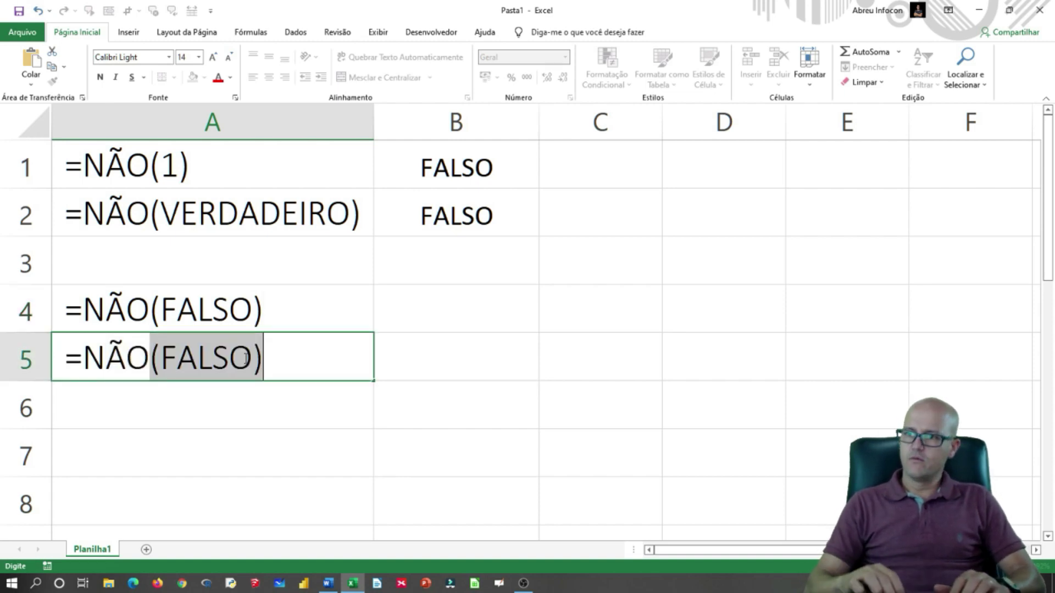
{"action": "key", "text": "shift+Right"}
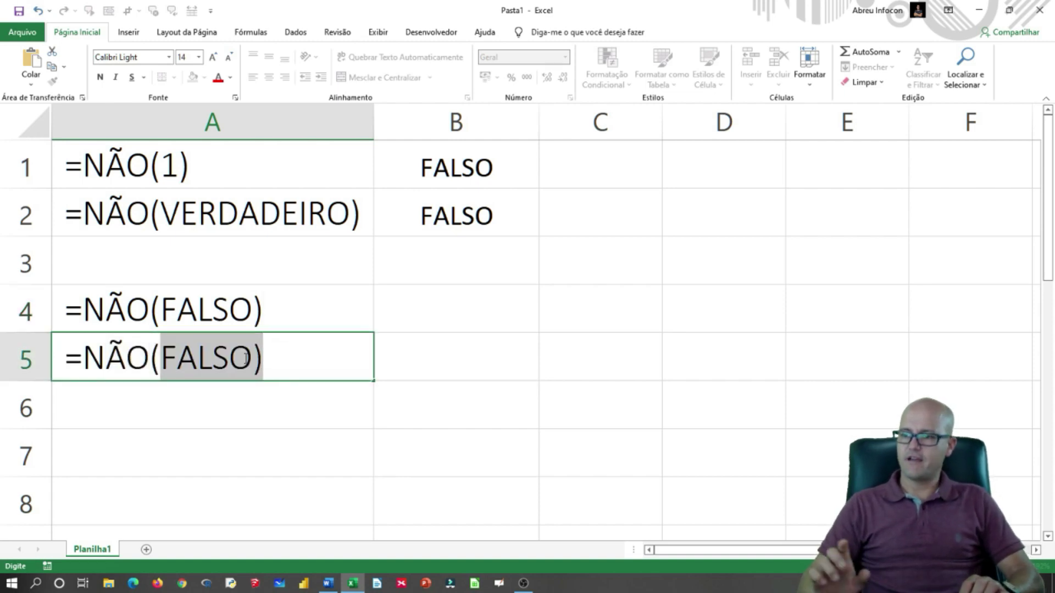
{"action": "type", "text": "0)"}
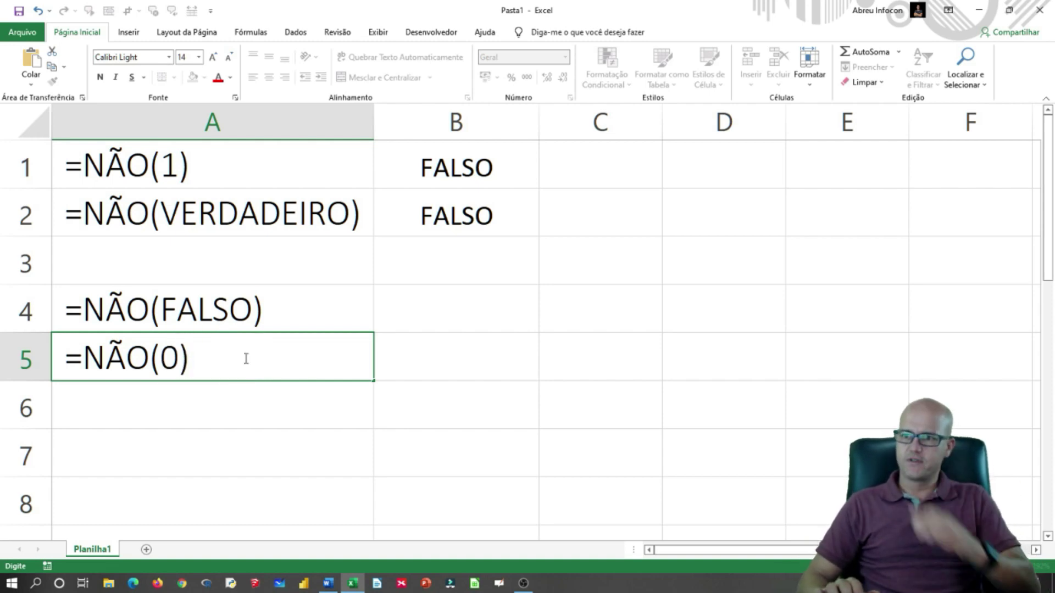
{"action": "key", "text": "Return"}
Put the =NÃO(FALSO) and =NÃO(0) formulas in B4 and B5, both showing VERDADEIRO
{"action": "left_click", "coordinate": [265, 314]}
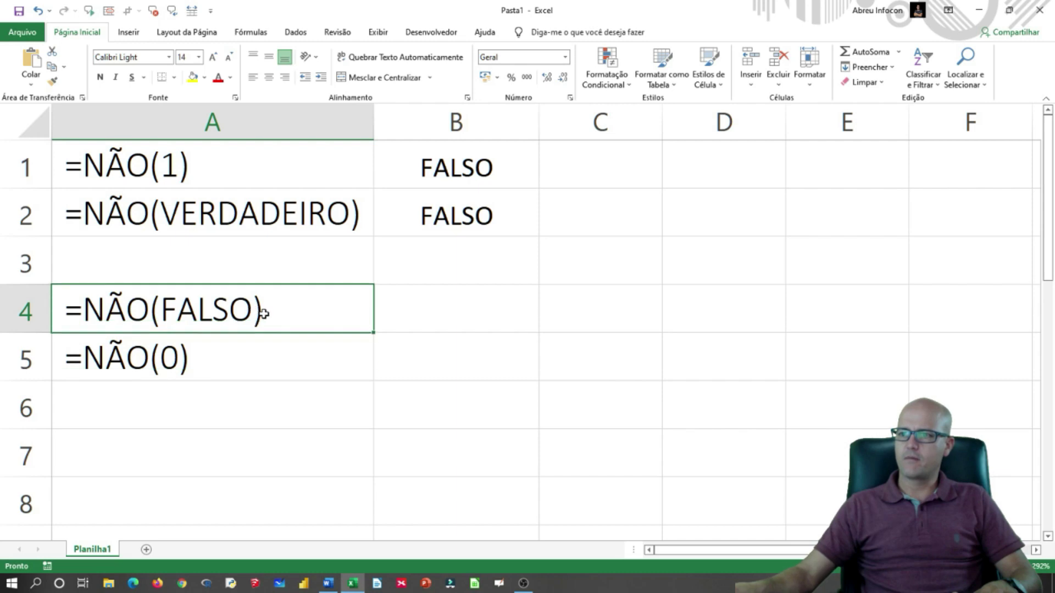
{"action": "left_click_drag", "start_coordinate": [266, 314], "coordinate": [72, 300]}
{"action": "key", "text": "ctrl+c"}
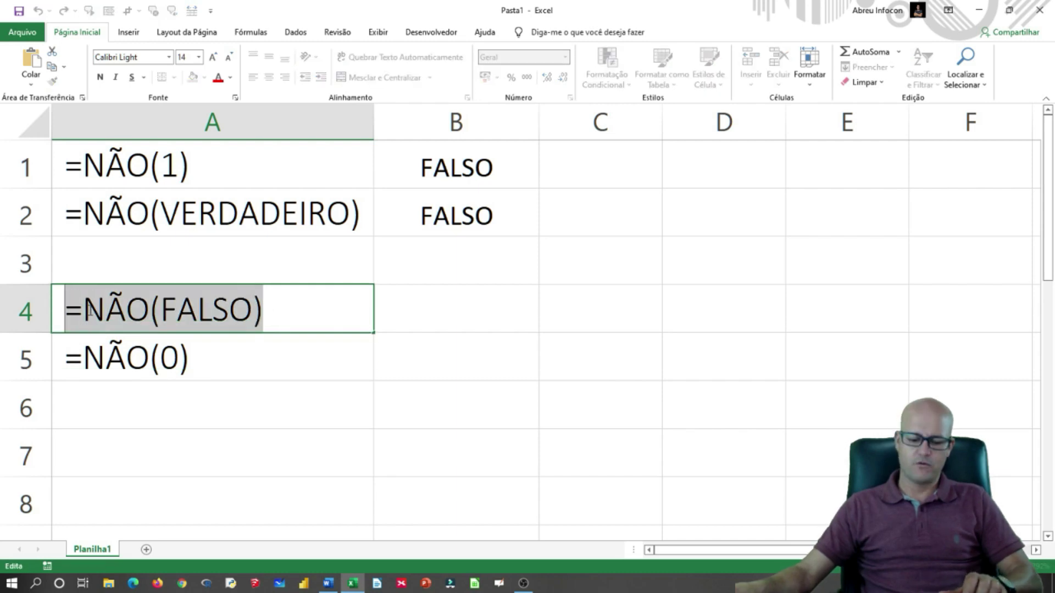
{"action": "double_click", "coordinate": [439, 305]}
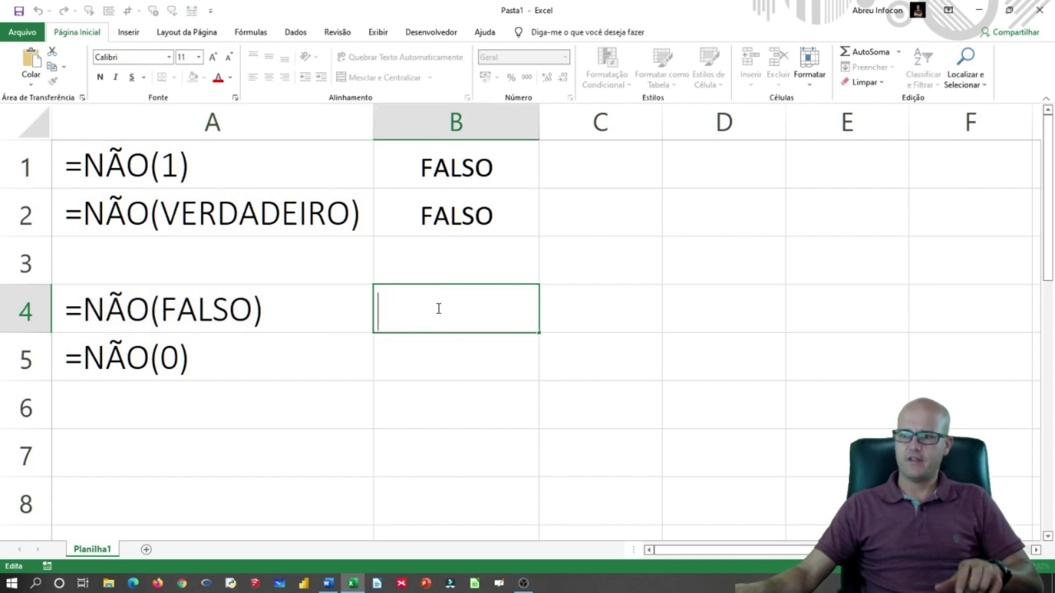
{"action": "key", "text": "ctrl+v"}
{"action": "key", "text": "Return"}
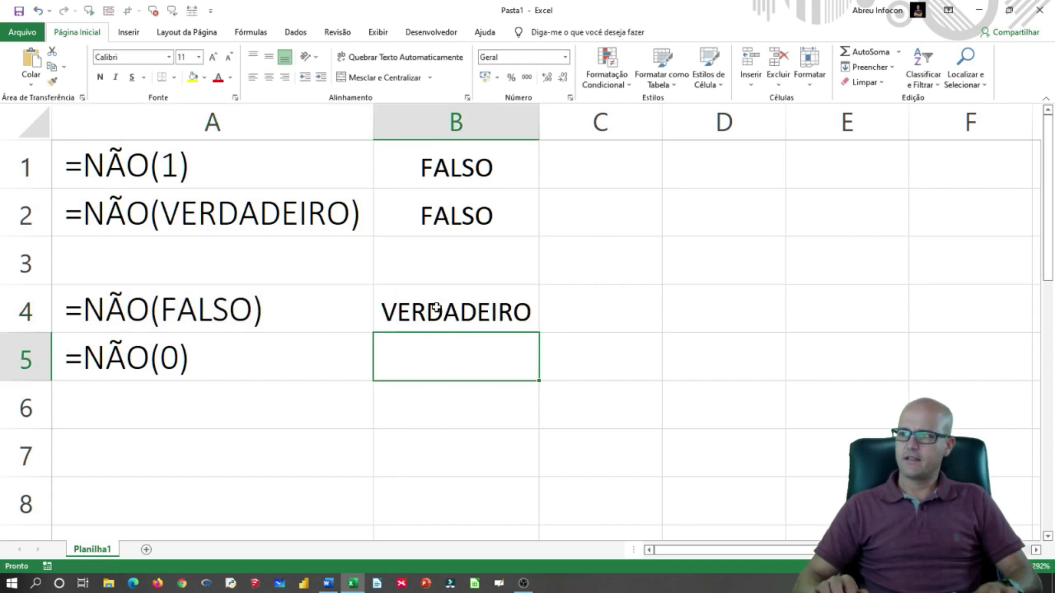
{"action": "left_click", "coordinate": [171, 372]}
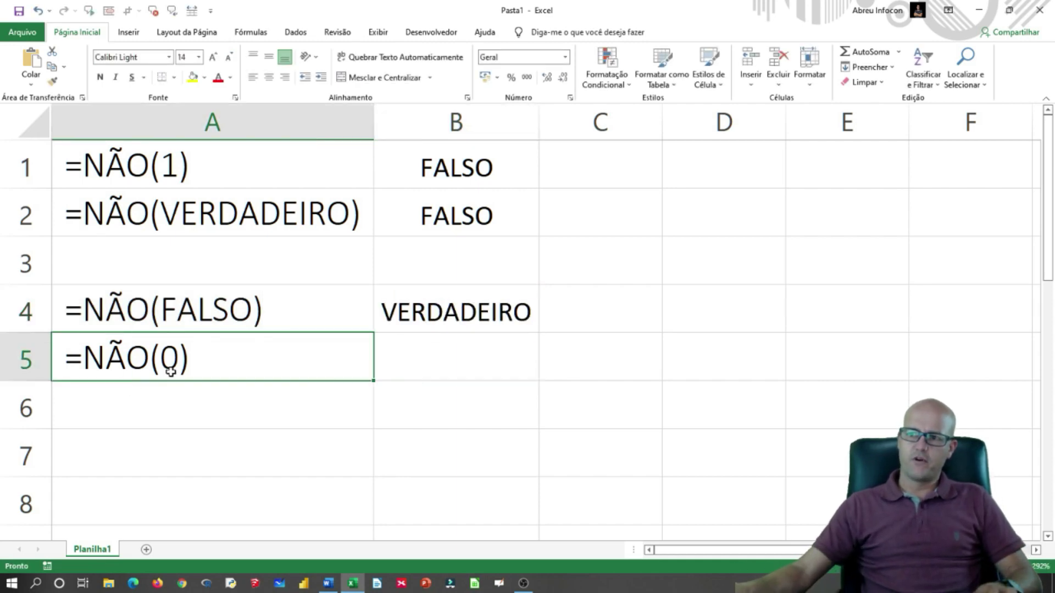
{"action": "double_click", "coordinate": [217, 364]}
{"action": "left_click_drag", "start_coordinate": [204, 360], "coordinate": [65, 357]}
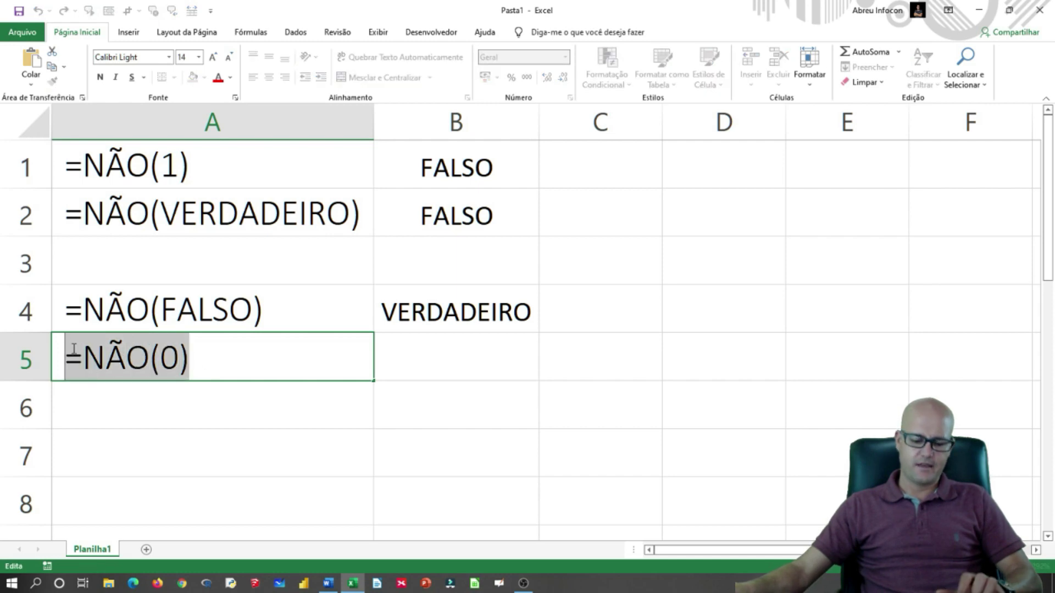
{"action": "key", "text": "ctrl+c"}
{"action": "double_click", "coordinate": [436, 360]}
{"action": "key", "text": "ctrl+v"}
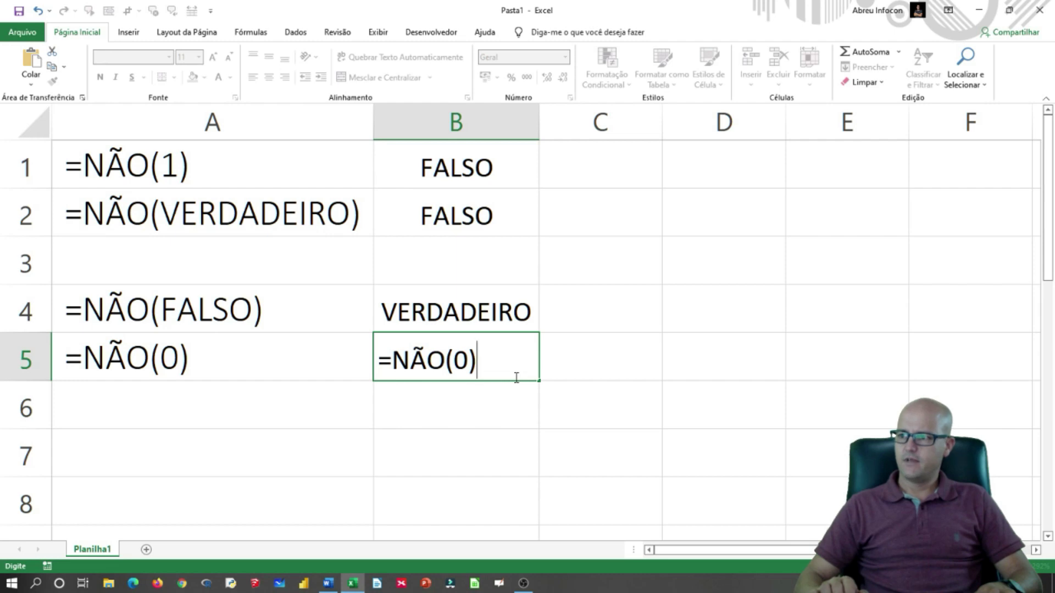
{"action": "key", "text": "Return"}
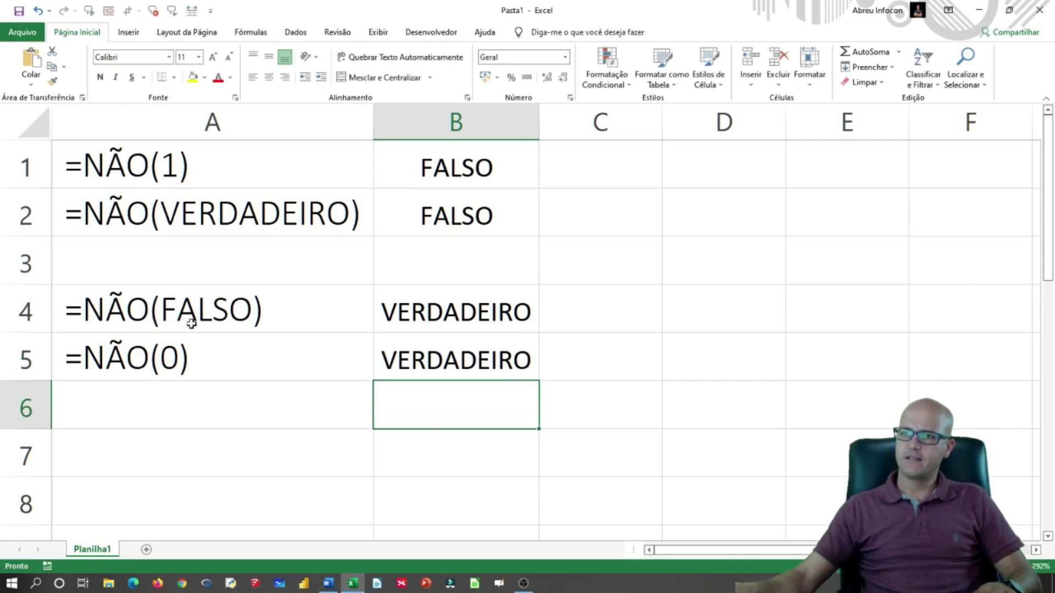
{"action": "key", "text": "alt+Tab"}
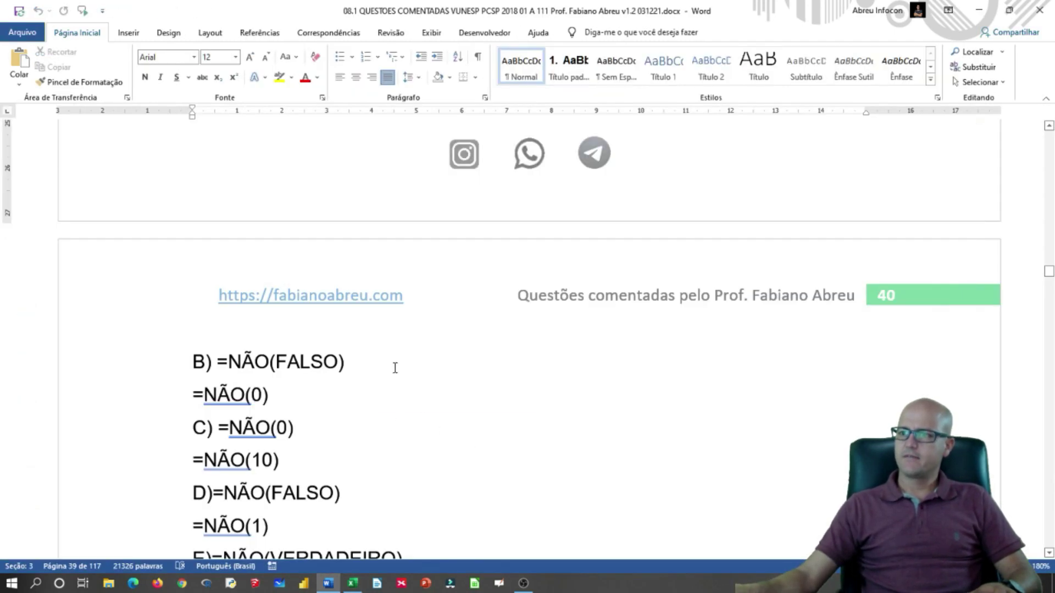
Glance at the Excel results, then highlight option B's lines in the Word question
{"action": "key", "text": "alt+Tab"}
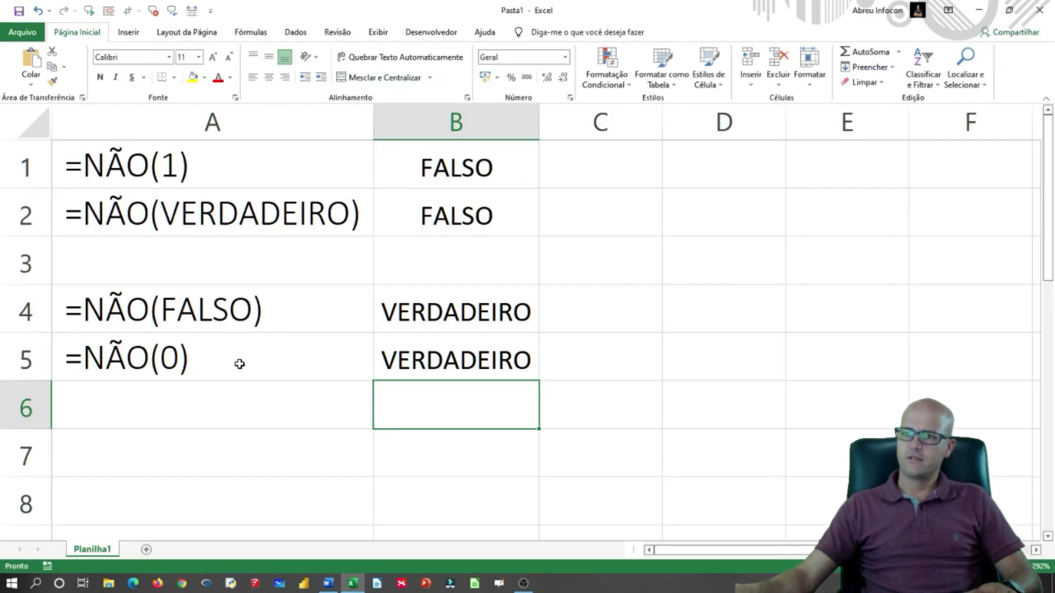
{"action": "key", "text": "alt+Tab"}
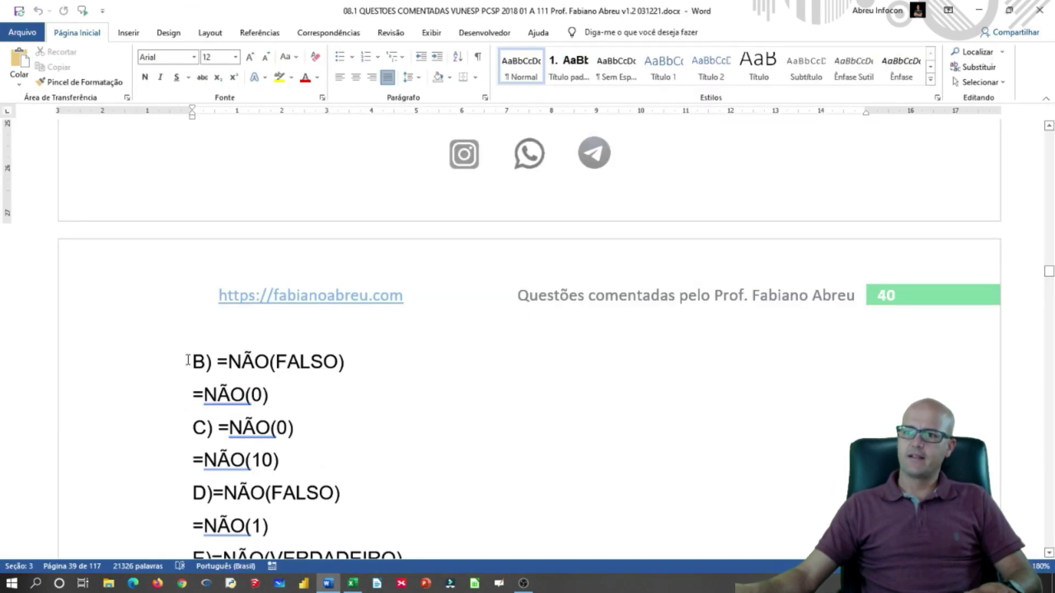
{"action": "left_click_drag", "start_coordinate": [187, 360], "coordinate": [291, 407]}
Scroll down to question 22's commentary explaining NÃO and the Letra B answer key
{"action": "scroll", "coordinate": [438, 398], "scroll_direction": "down", "scroll_amount": 1}
{"action": "scroll", "coordinate": [440, 400], "scroll_direction": "down", "scroll_amount": 3}
{"action": "scroll", "coordinate": [470, 334], "scroll_direction": "down", "scroll_amount": 3}
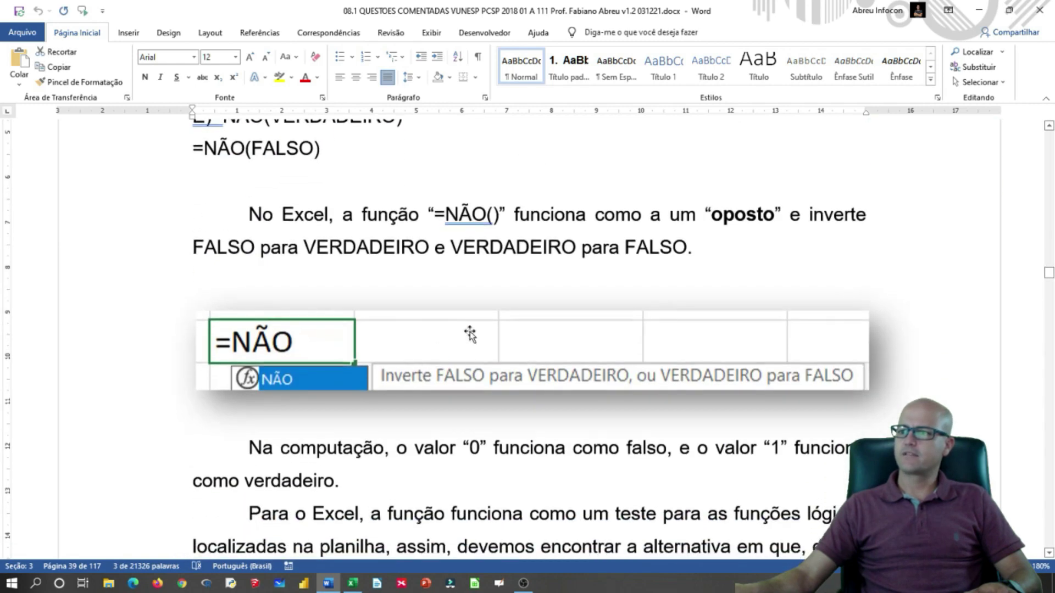
{"action": "left_click", "coordinate": [705, 248]}
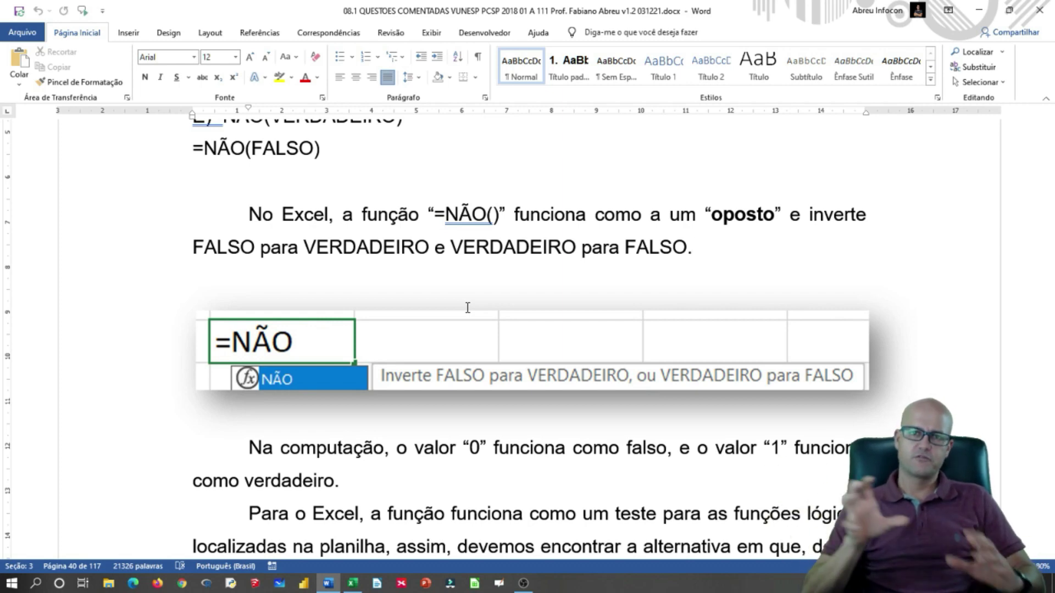
{"action": "scroll", "coordinate": [467, 308], "scroll_direction": "down", "scroll_amount": 5}
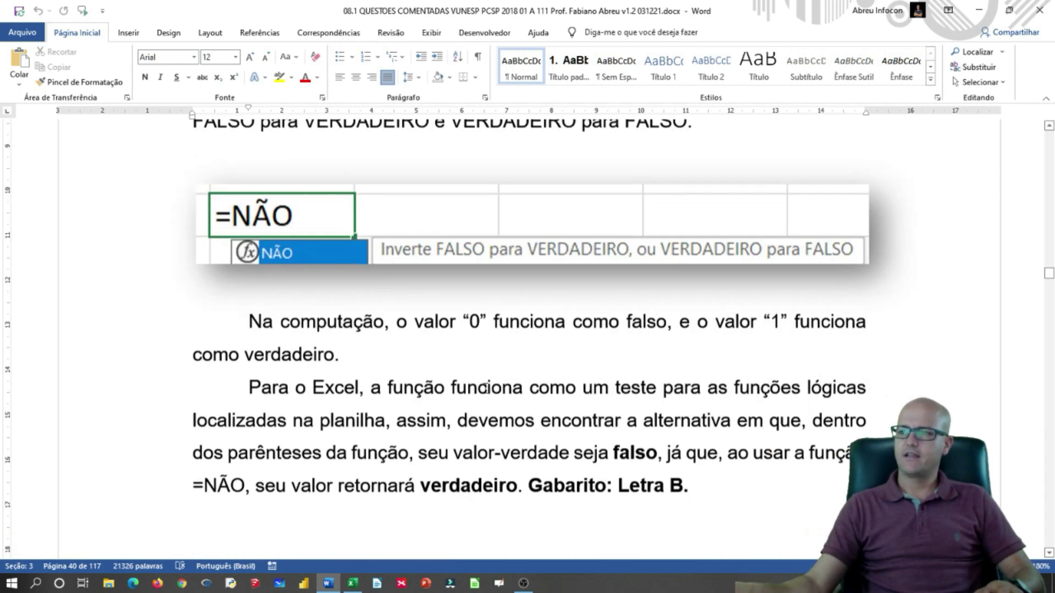